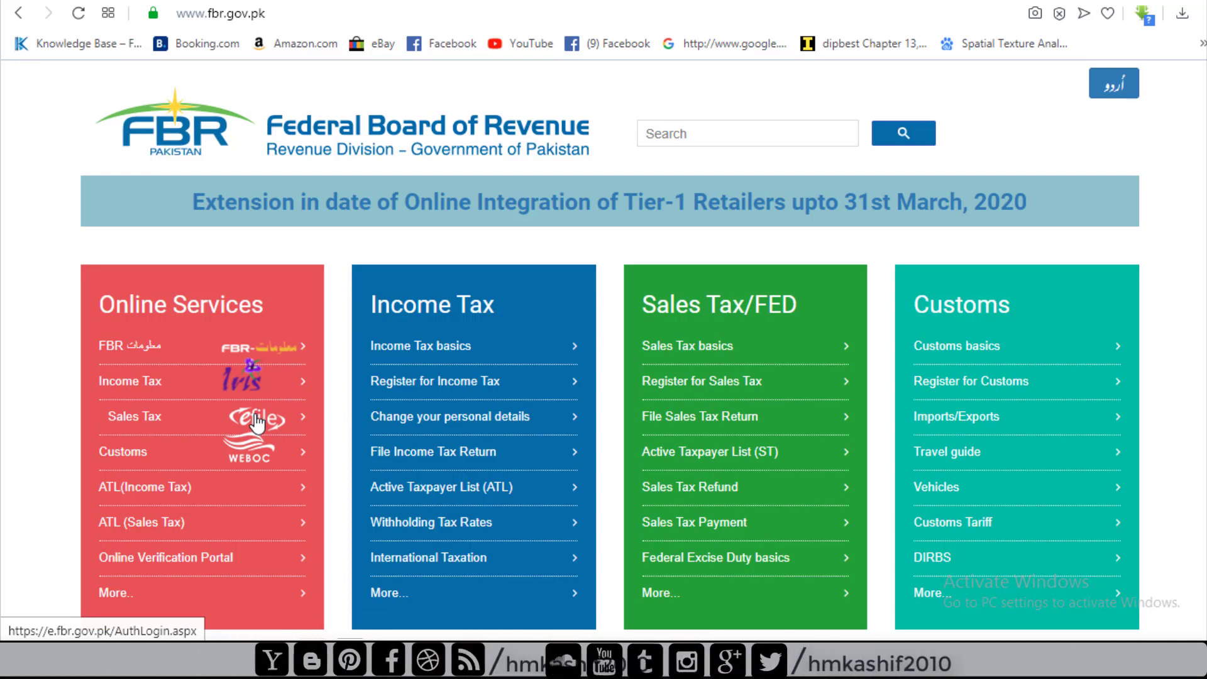
Sign in to the Sales Tax efile portal with the saved taxpayer username and password, skipping the secret question configuration.
{"action": "left_click", "coordinate": [257, 422]}
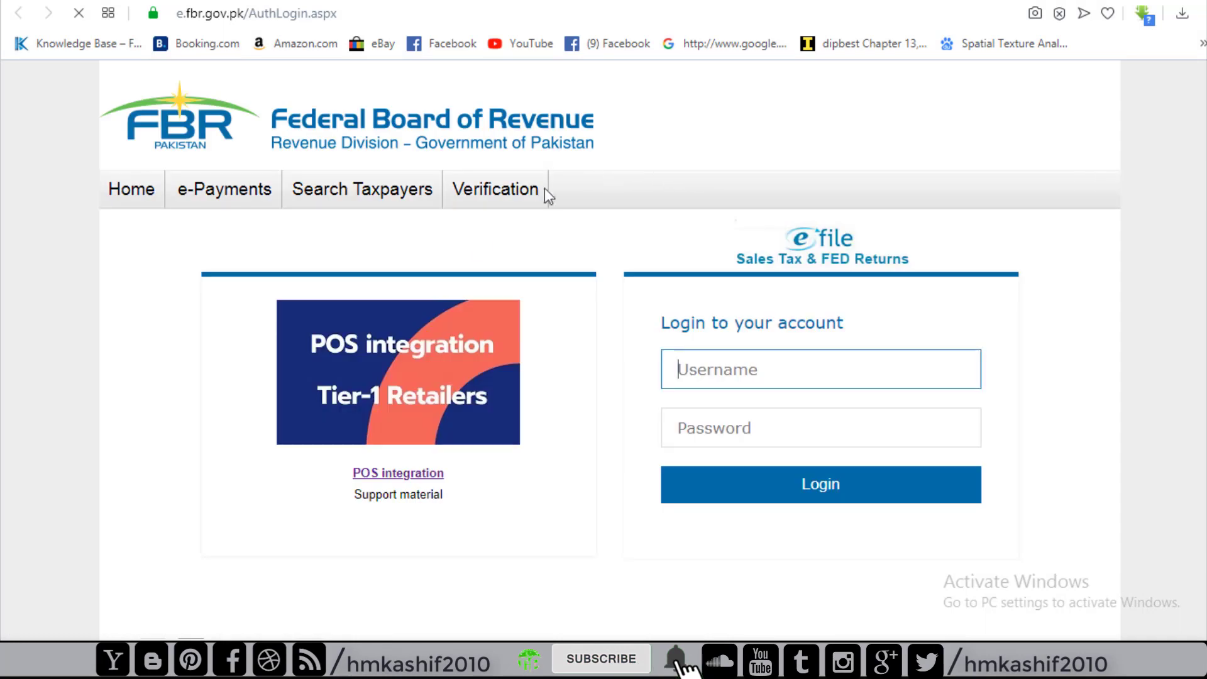
{"action": "left_click", "coordinate": [869, 369]}
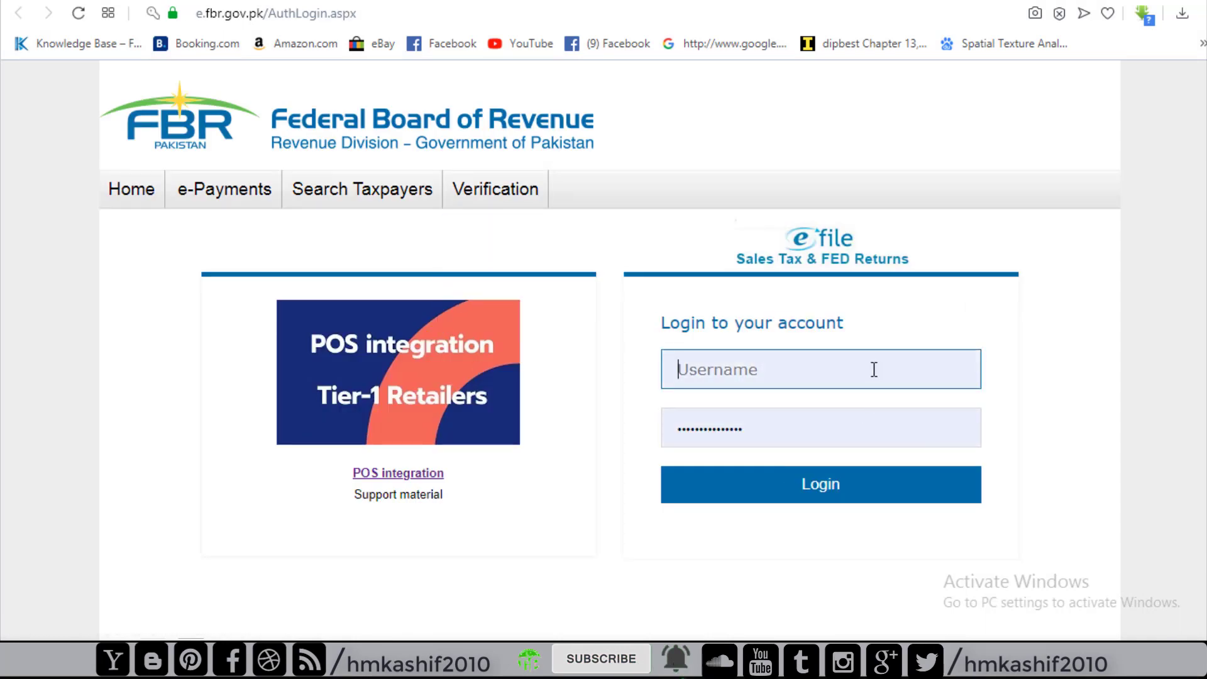
{"action": "left_click", "coordinate": [777, 375]}
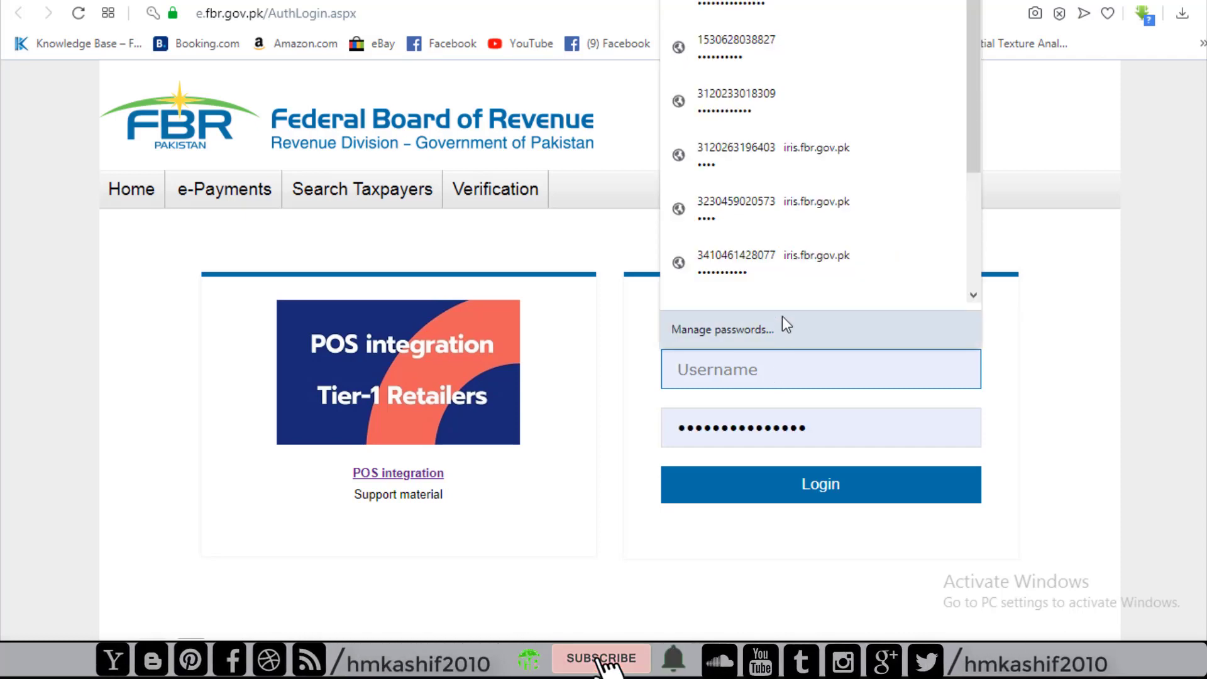
{"action": "left_click", "coordinate": [788, 109]}
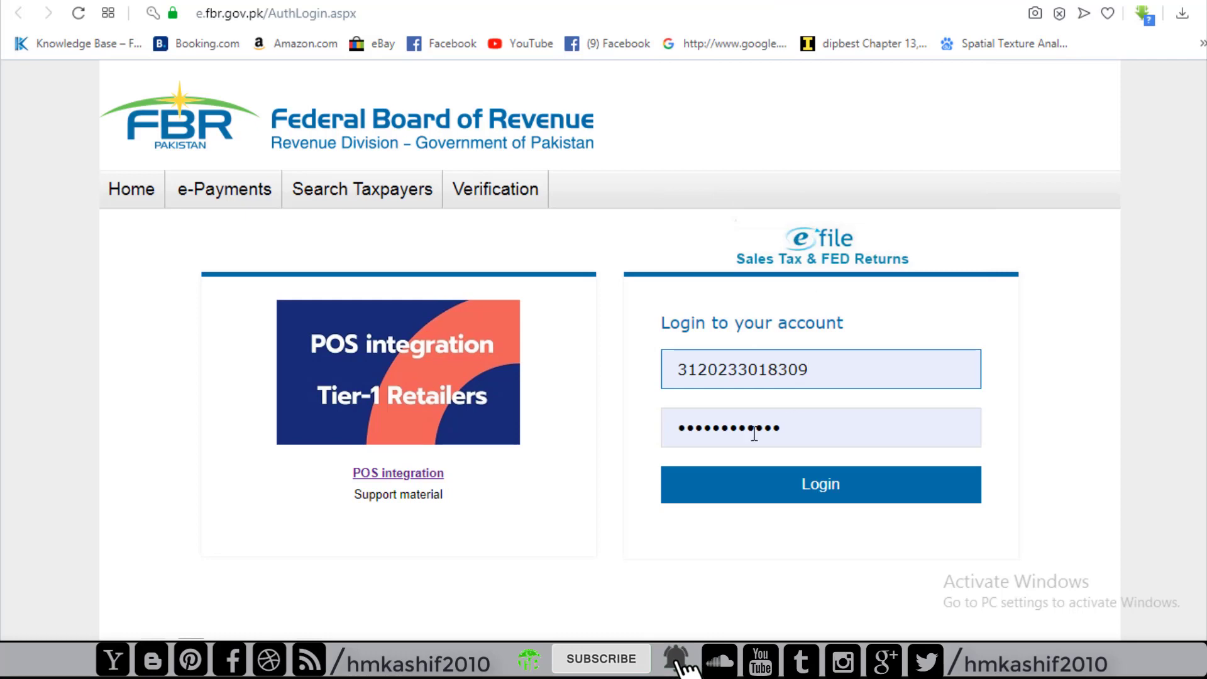
{"action": "left_click", "coordinate": [836, 494]}
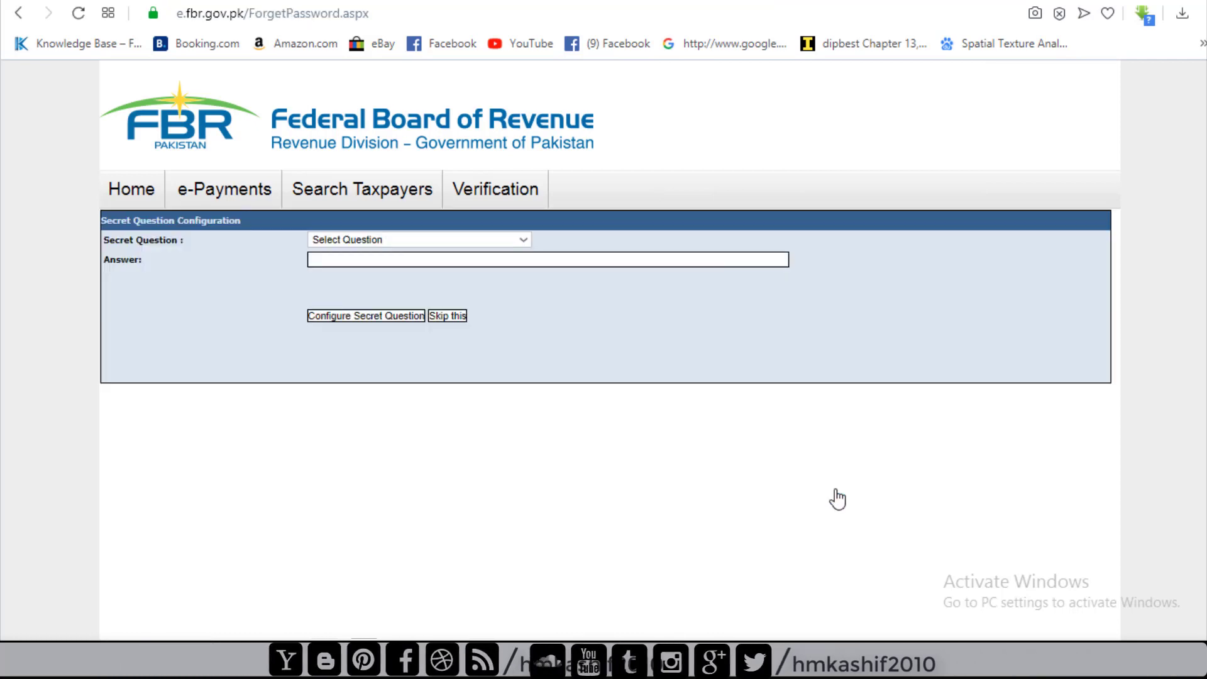
{"action": "left_click", "coordinate": [455, 318]}
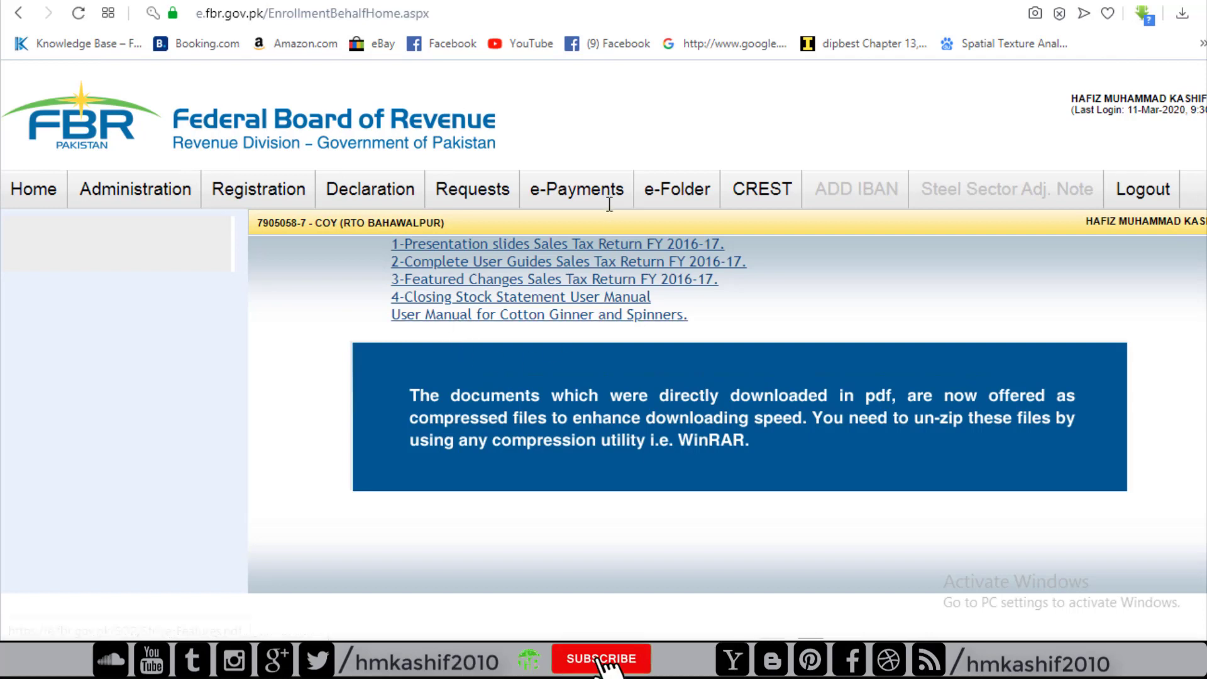
Start a new Income Tax e-payment and set its tax year to 2019.
{"action": "mouse_move", "coordinate": [607, 193]}
{"action": "mouse_move", "coordinate": [631, 323]}
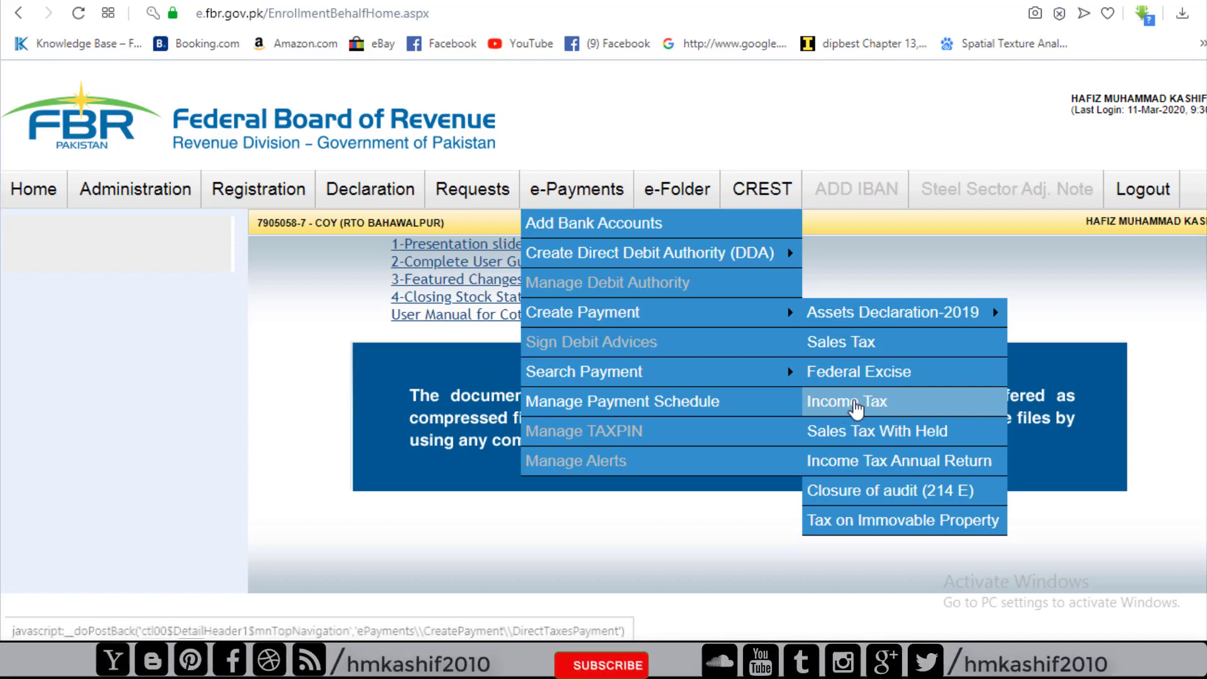
{"action": "left_click", "coordinate": [867, 409]}
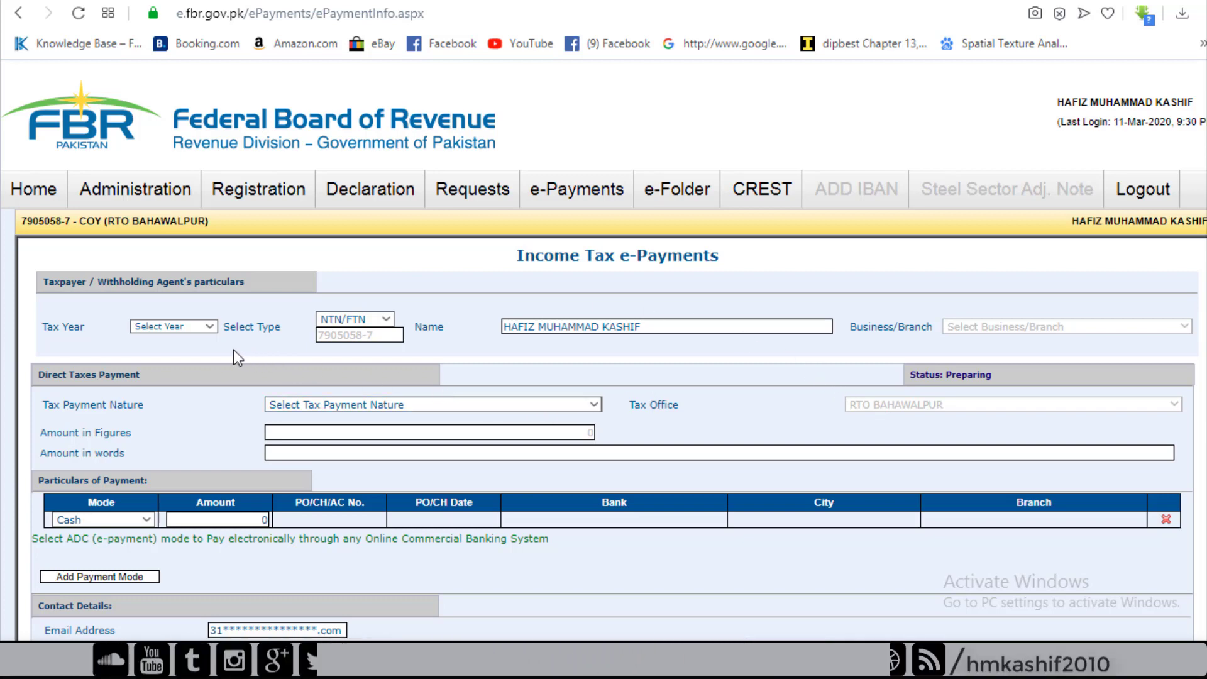
{"action": "left_click", "coordinate": [210, 327]}
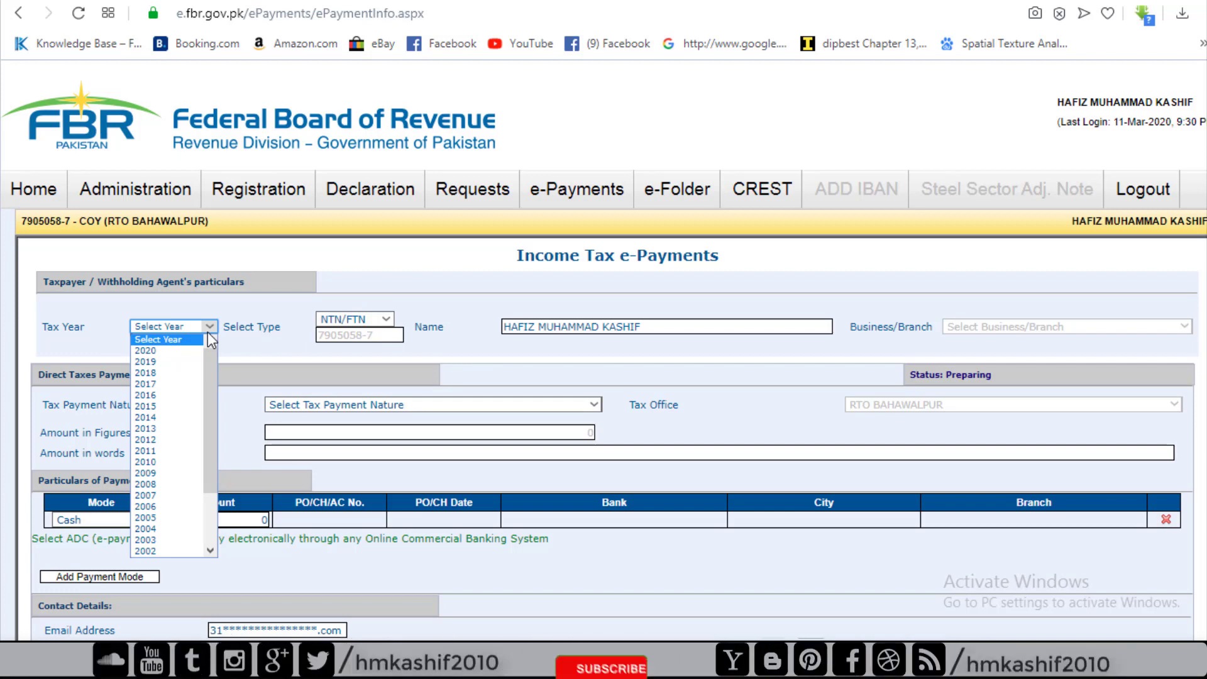
{"action": "left_click", "coordinate": [153, 360]}
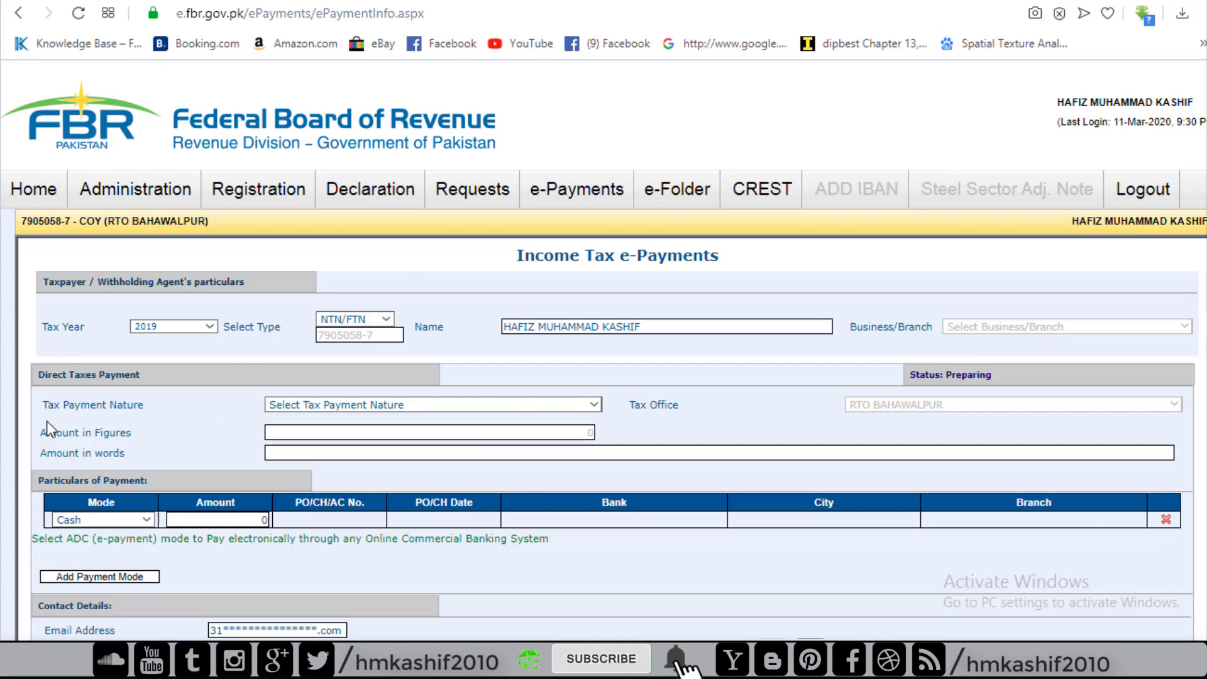
Set the tax payment nature to Misc. and the tax payment section to 920601 - 182(A) - Surcharge for ATL.
{"action": "left_click", "coordinate": [597, 402]}
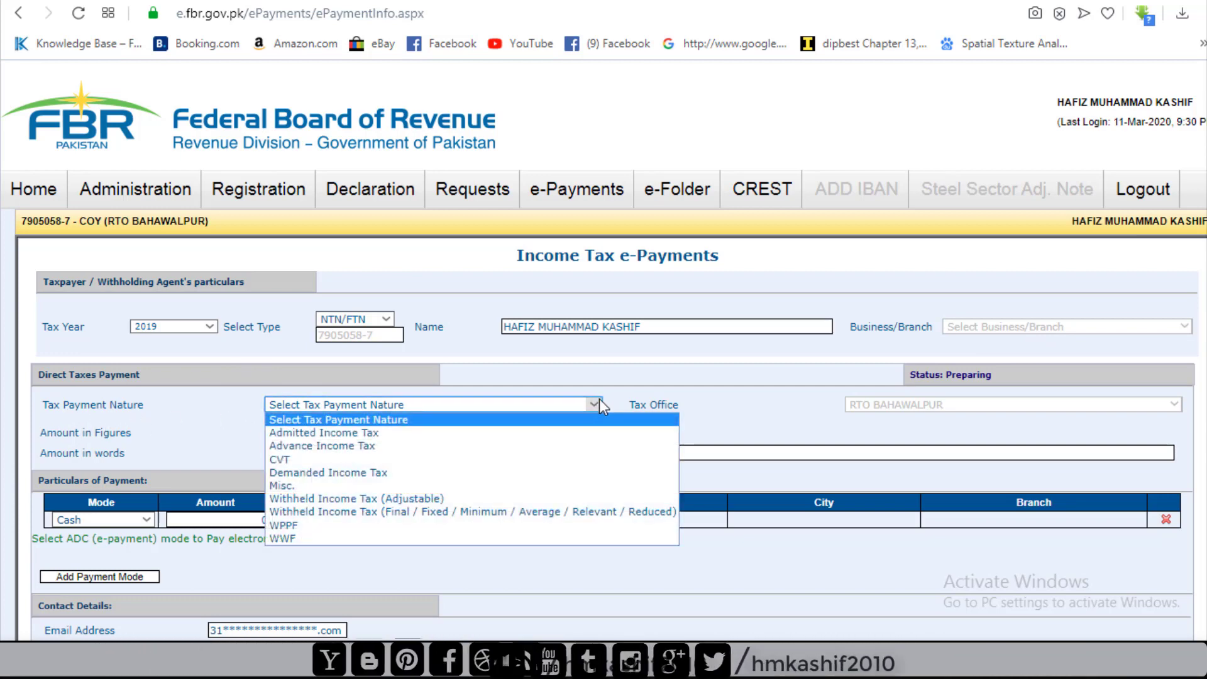
{"action": "left_click", "coordinate": [314, 485]}
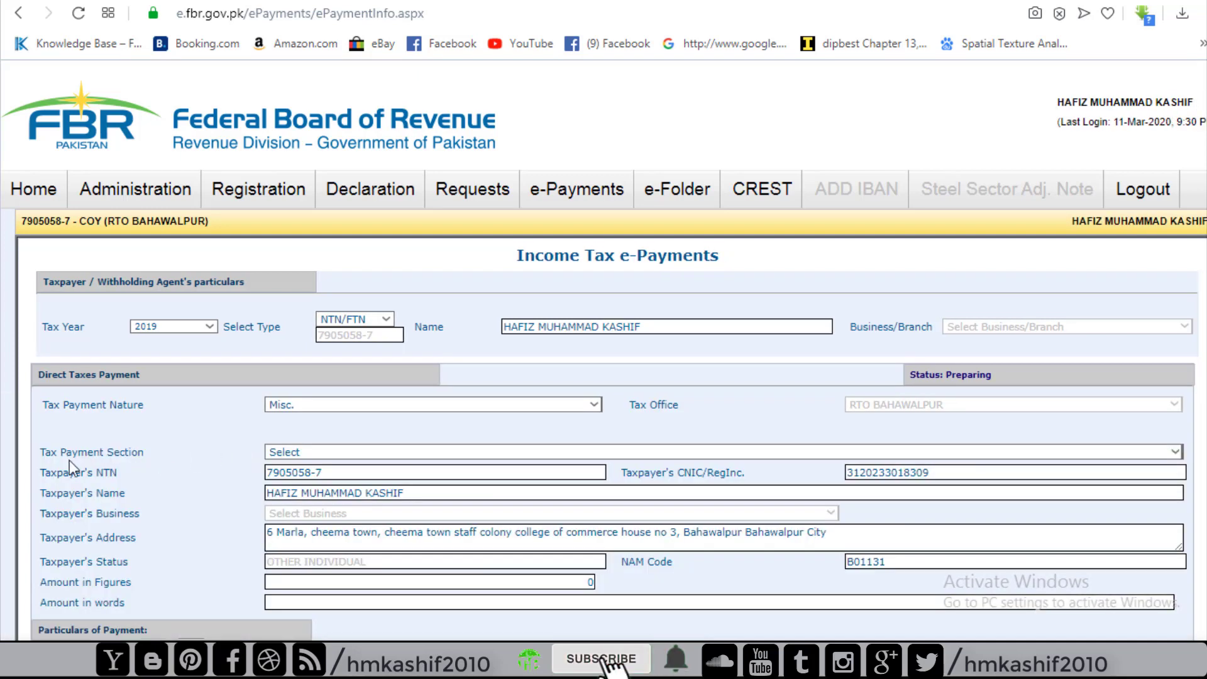
{"action": "left_click", "coordinate": [271, 451]}
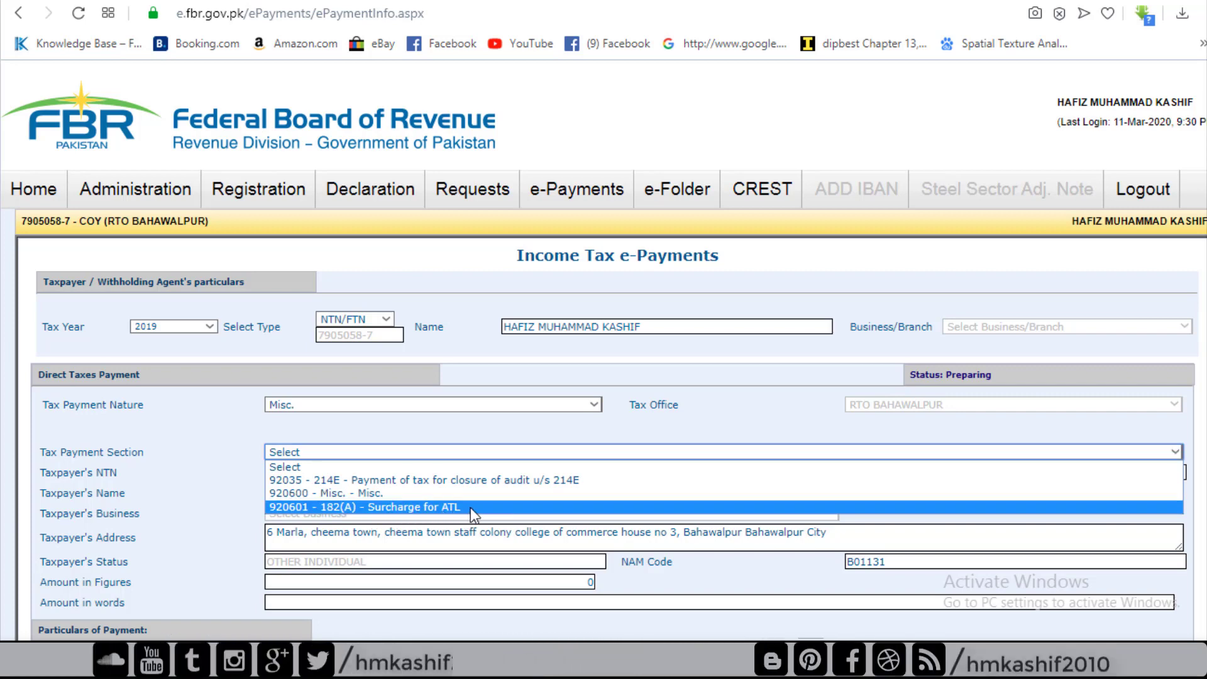
{"action": "left_click", "coordinate": [405, 507]}
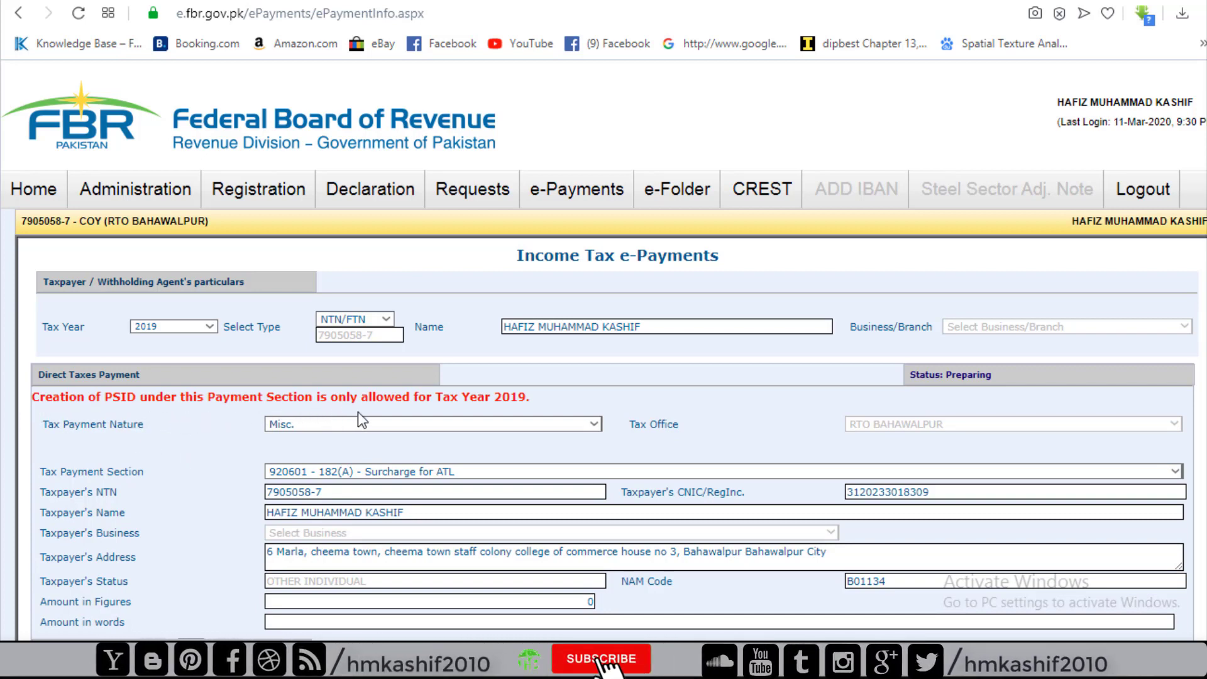
{"action": "left_click_drag", "start_coordinate": [530, 398], "coordinate": [463, 396]}
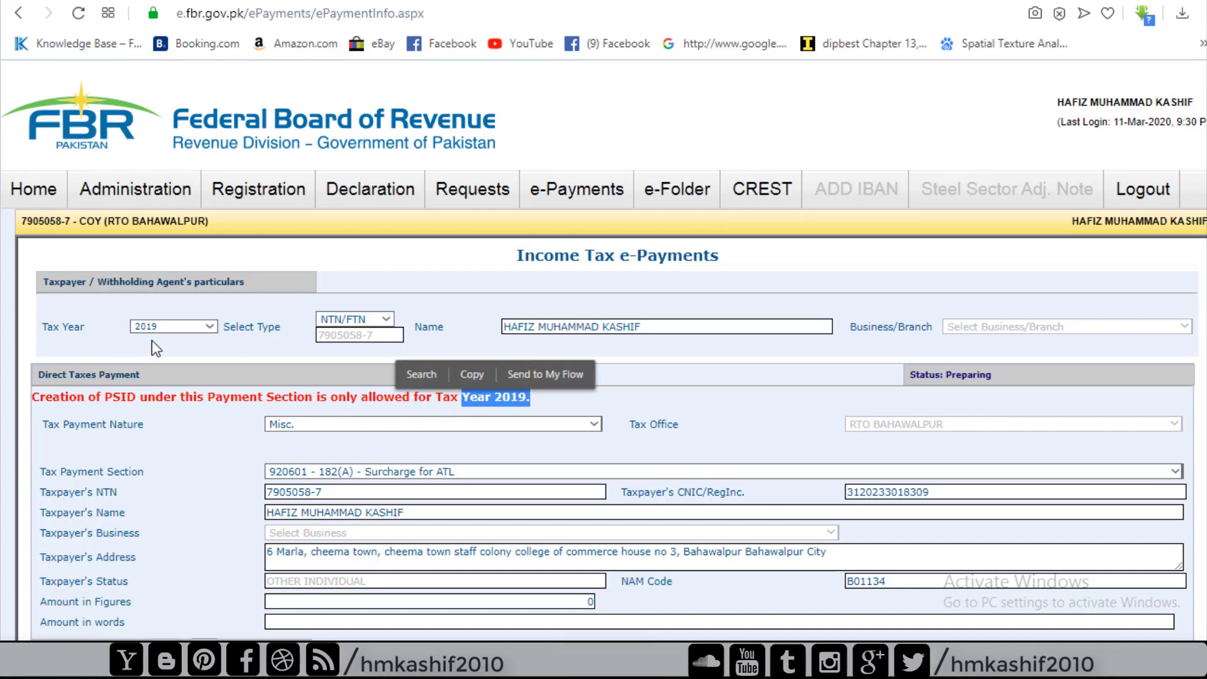
{"action": "left_click", "coordinate": [187, 350]}
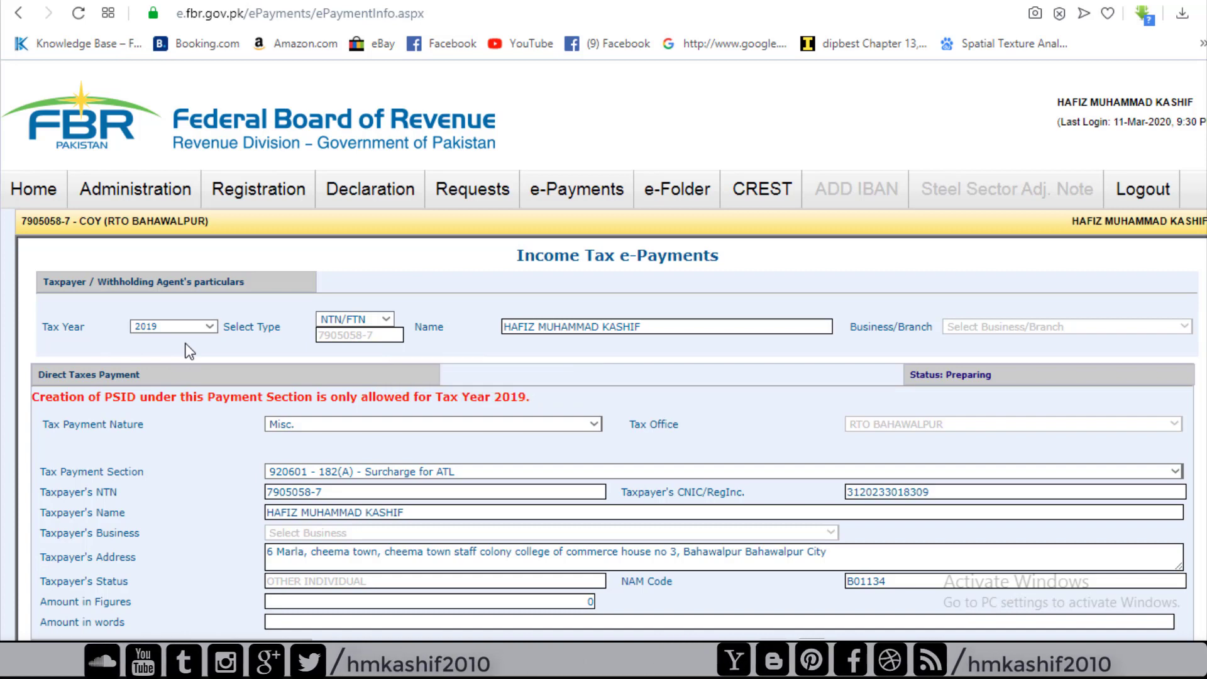
Try Cheque as the payment mode and check its bank, city and branch fields.
{"action": "scroll", "coordinate": [283, 421], "scroll_direction": "down", "scroll_amount": 2}
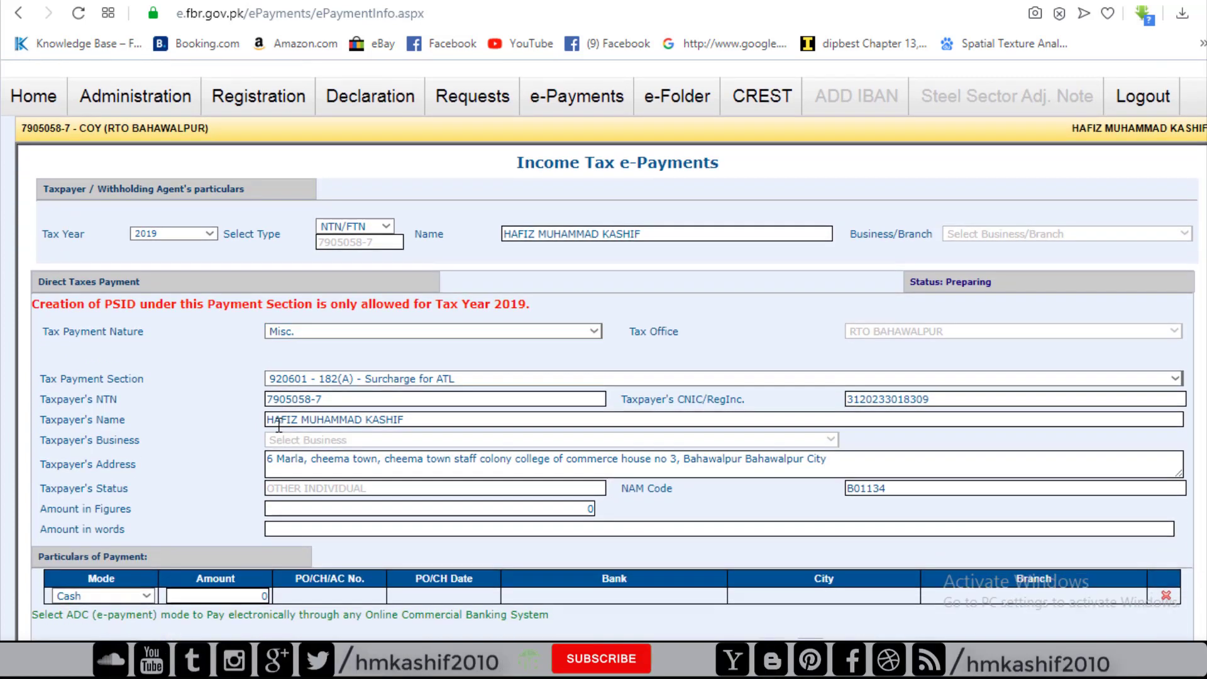
{"action": "scroll", "coordinate": [251, 428], "scroll_direction": "down", "scroll_amount": 2}
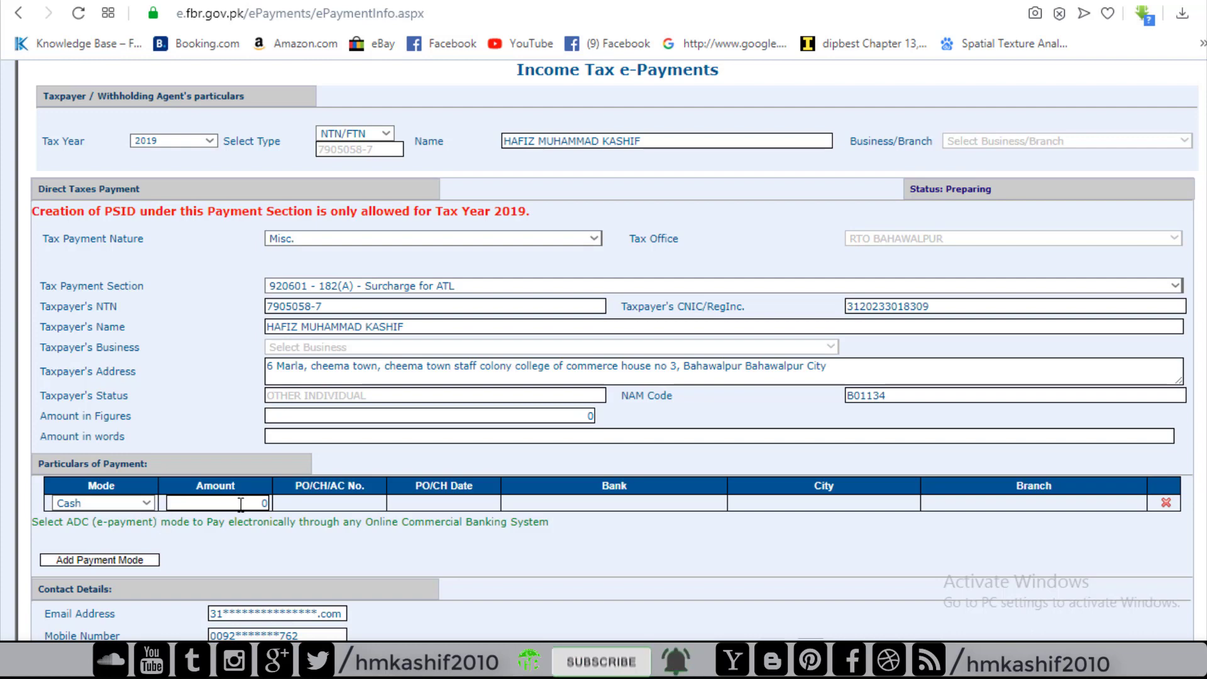
{"action": "left_click", "coordinate": [139, 502]}
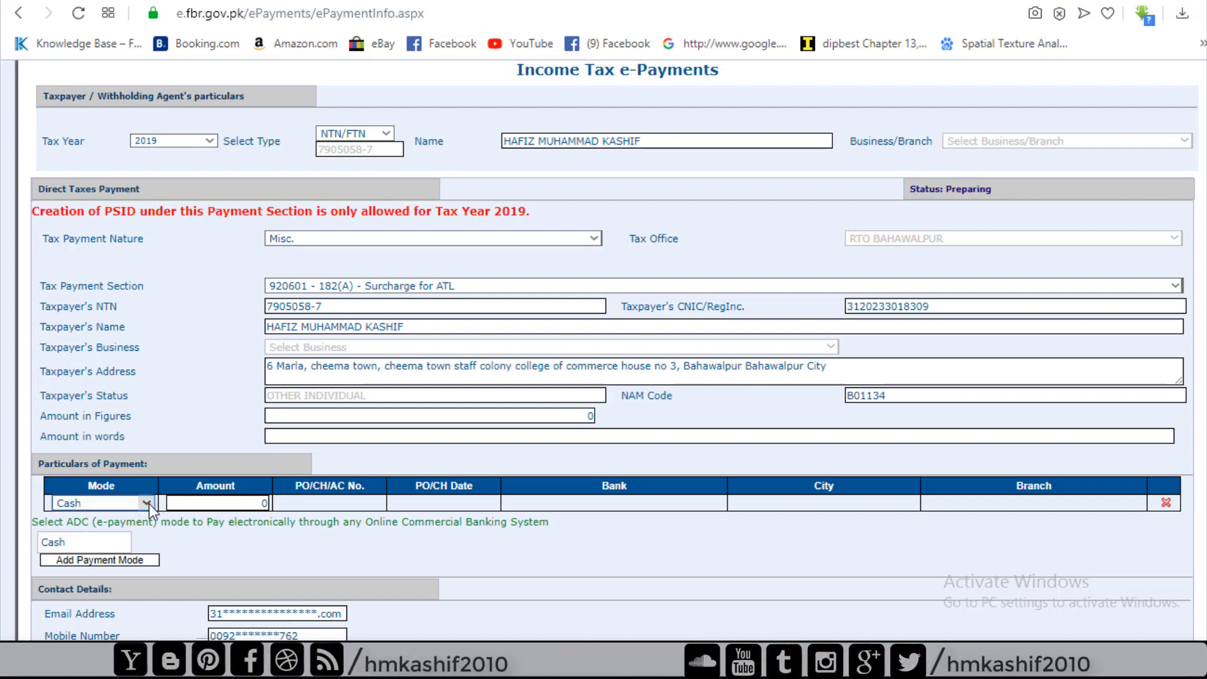
{"action": "left_click", "coordinate": [149, 503]}
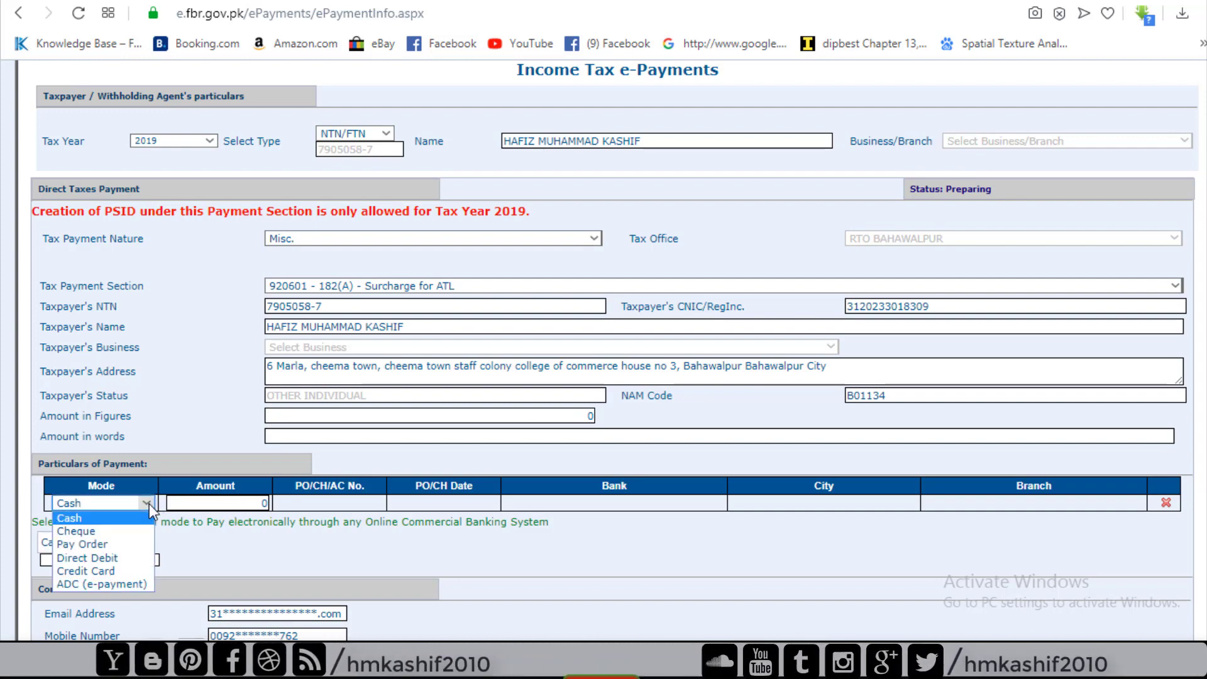
{"action": "left_click", "coordinate": [113, 529]}
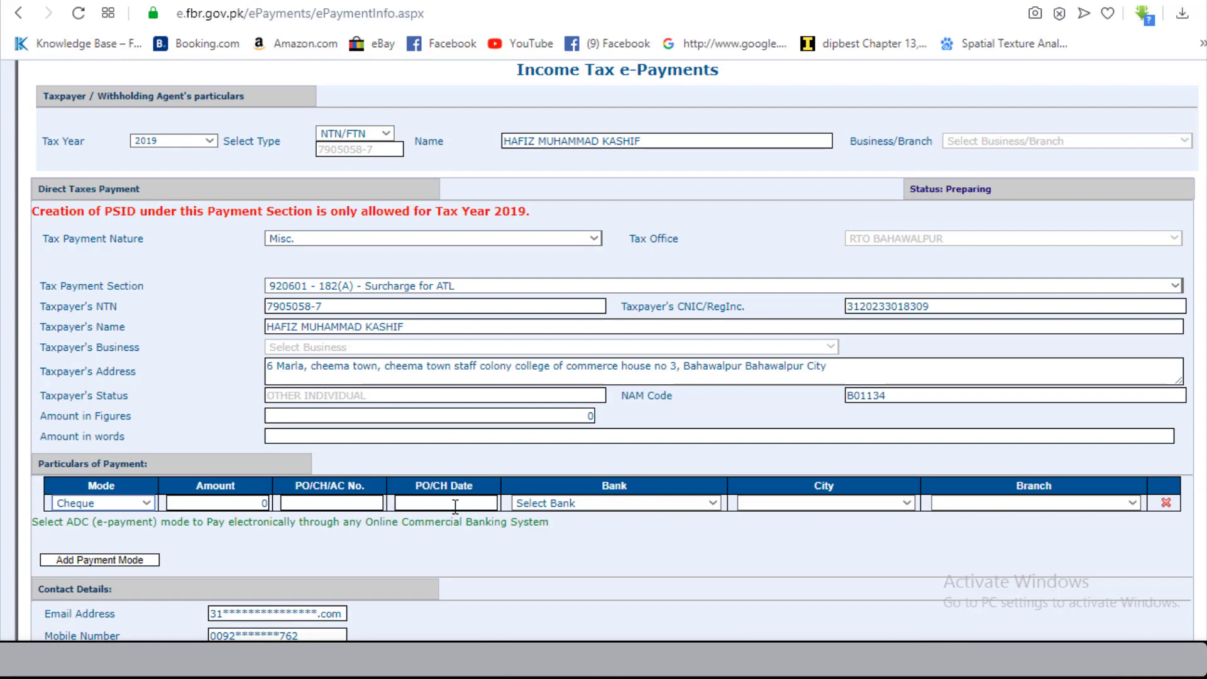
{"action": "left_click", "coordinate": [639, 507]}
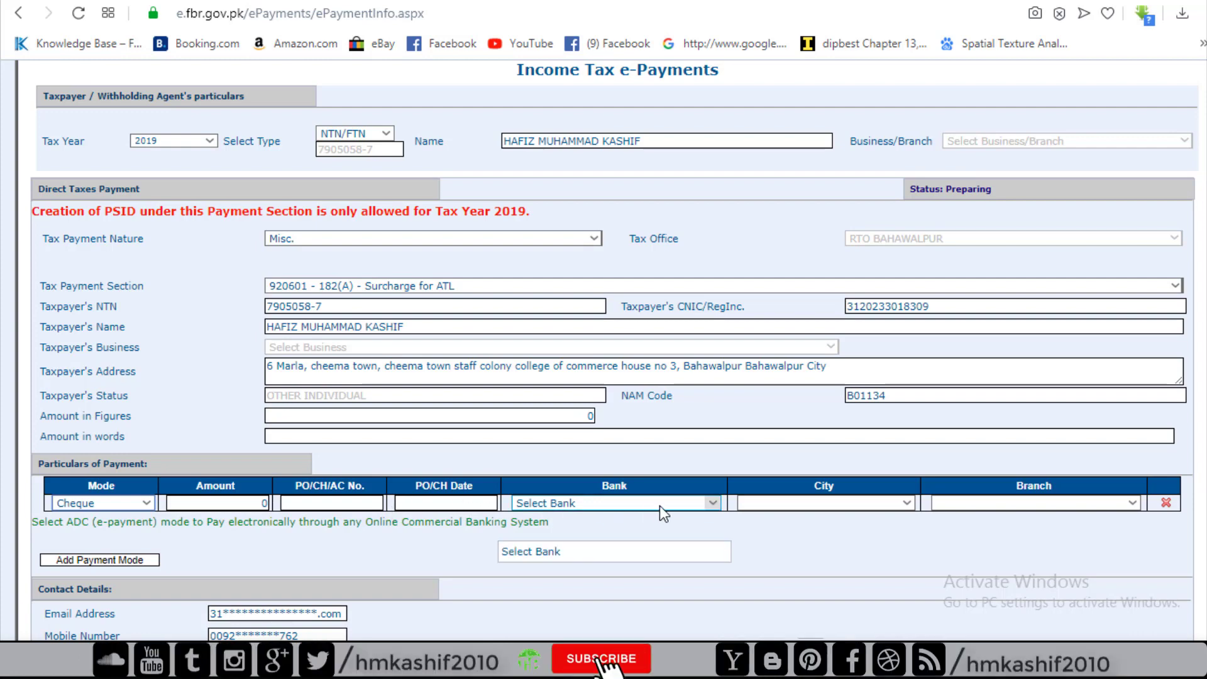
{"action": "left_click", "coordinate": [767, 509]}
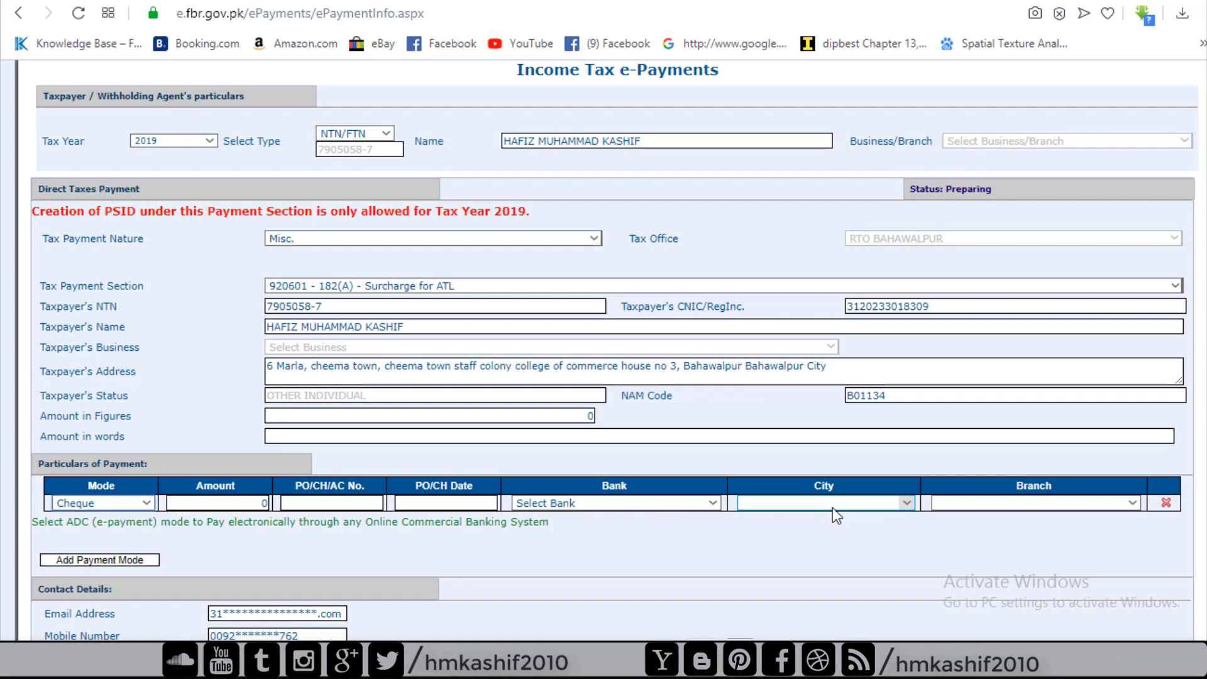
{"action": "left_click", "coordinate": [1034, 517]}
{"action": "left_click", "coordinate": [1043, 503]}
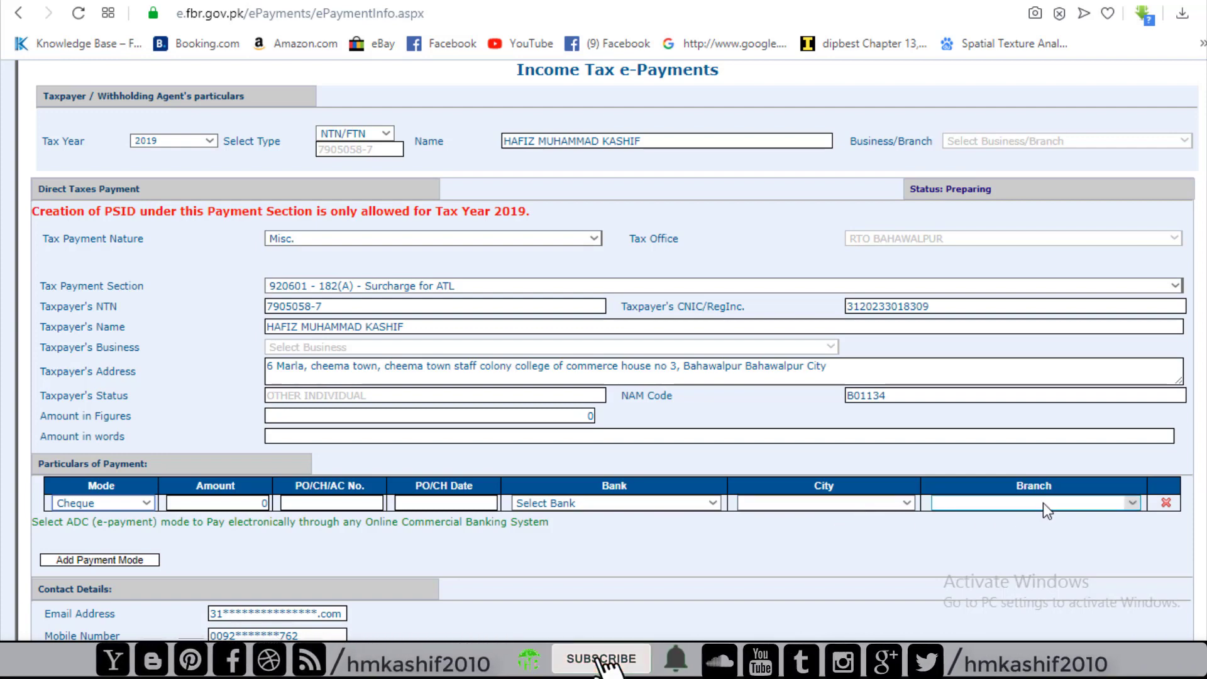
Set the payment mode to ADC (e-payment) and enter 1,000 as both the amount in figures and the payment row's amount.
{"action": "left_click", "coordinate": [144, 502]}
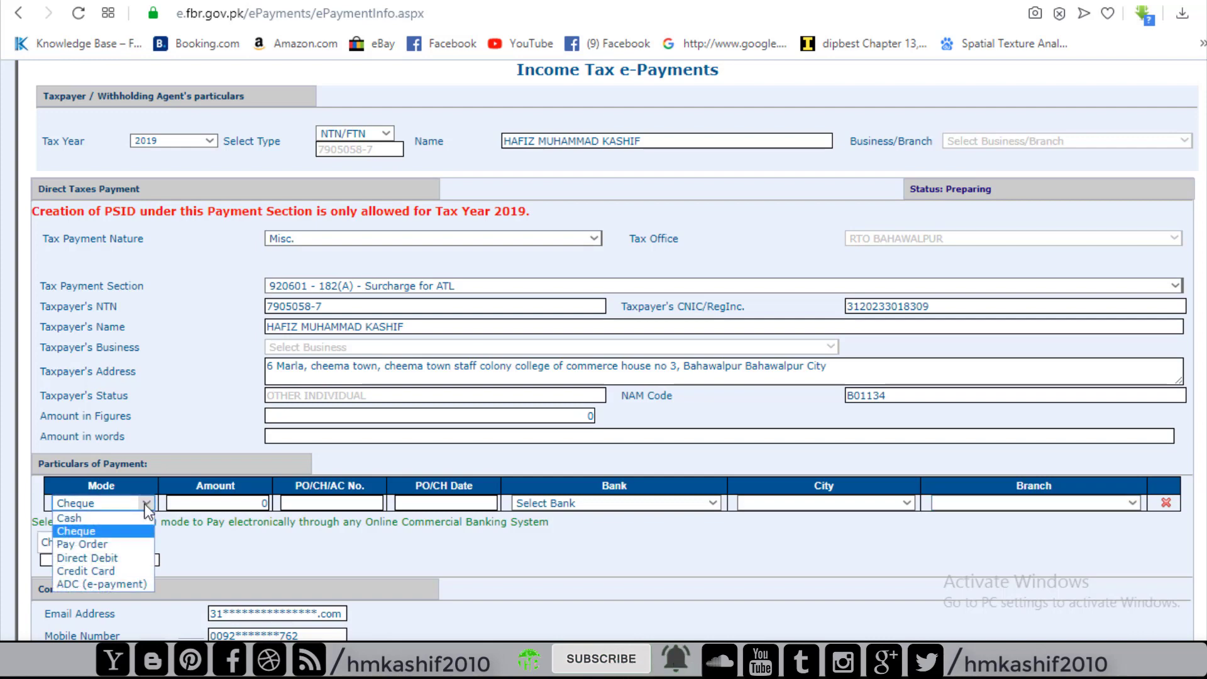
{"action": "left_click", "coordinate": [123, 584]}
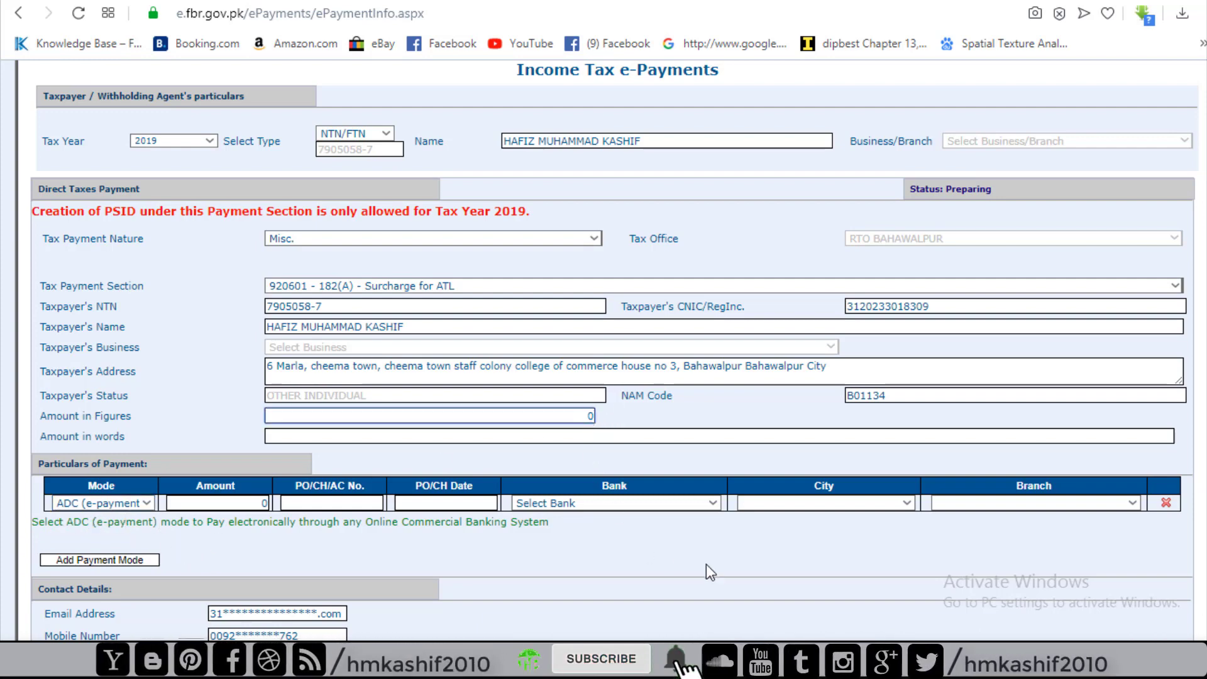
{"action": "type", "text": "1000"}
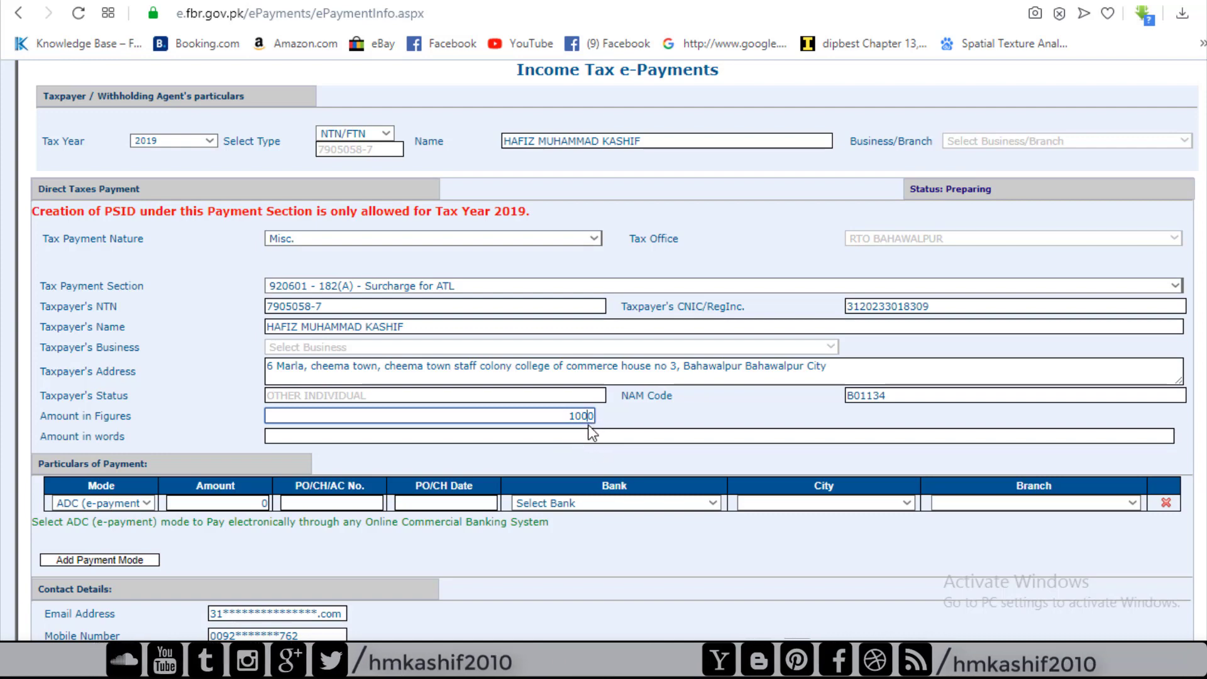
{"action": "left_click", "coordinate": [249, 505]}
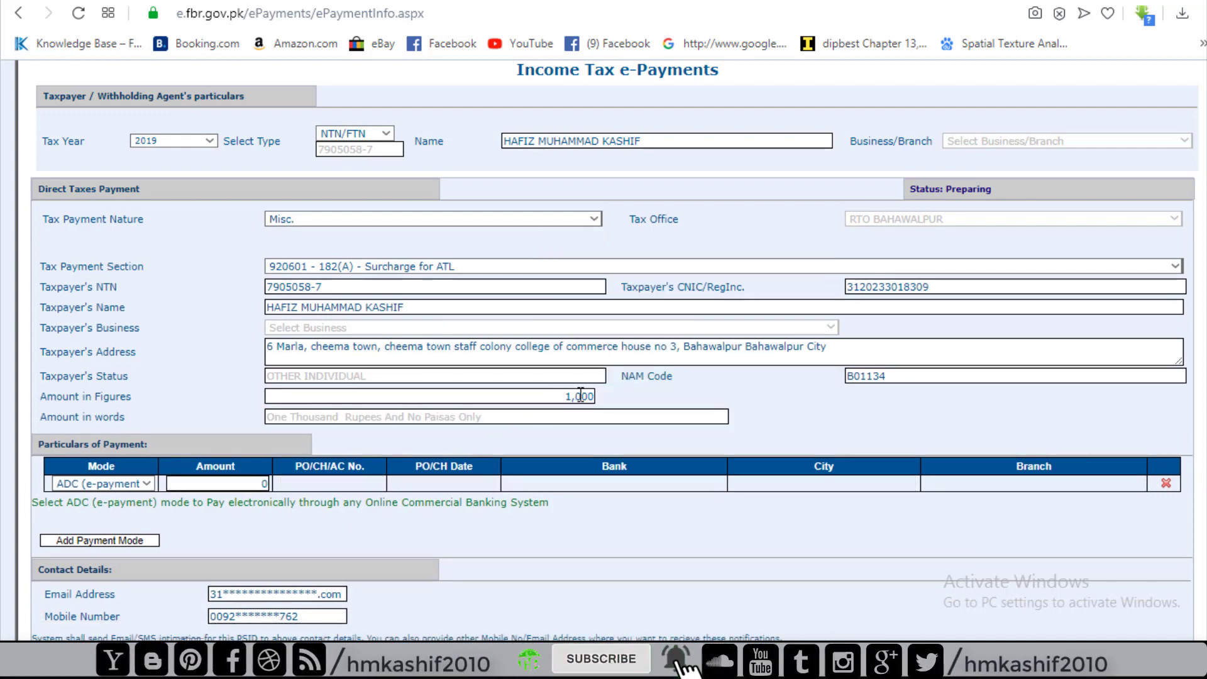
{"action": "left_click", "coordinate": [249, 483]}
{"action": "type", "text": "1,000"}
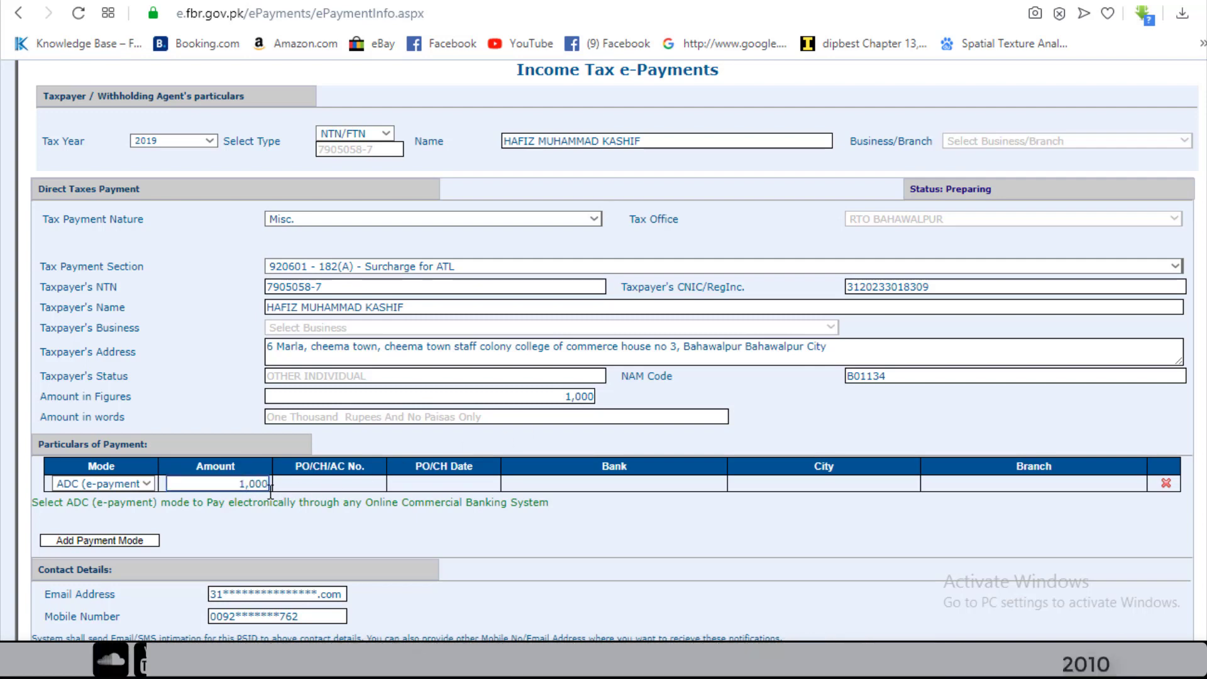
Submit the e-payment for creation and review its tax year, section, amount and contact details before confirming.
{"action": "scroll", "coordinate": [303, 541], "scroll_direction": "down", "scroll_amount": 2}
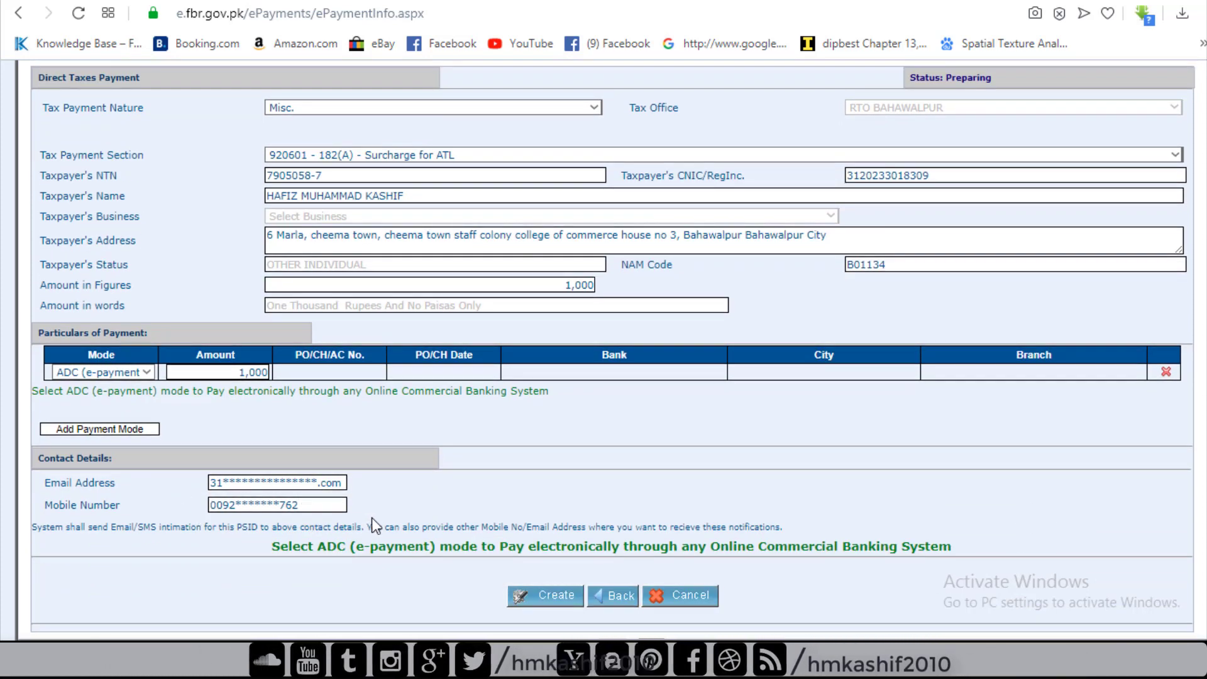
{"action": "left_click", "coordinate": [556, 595]}
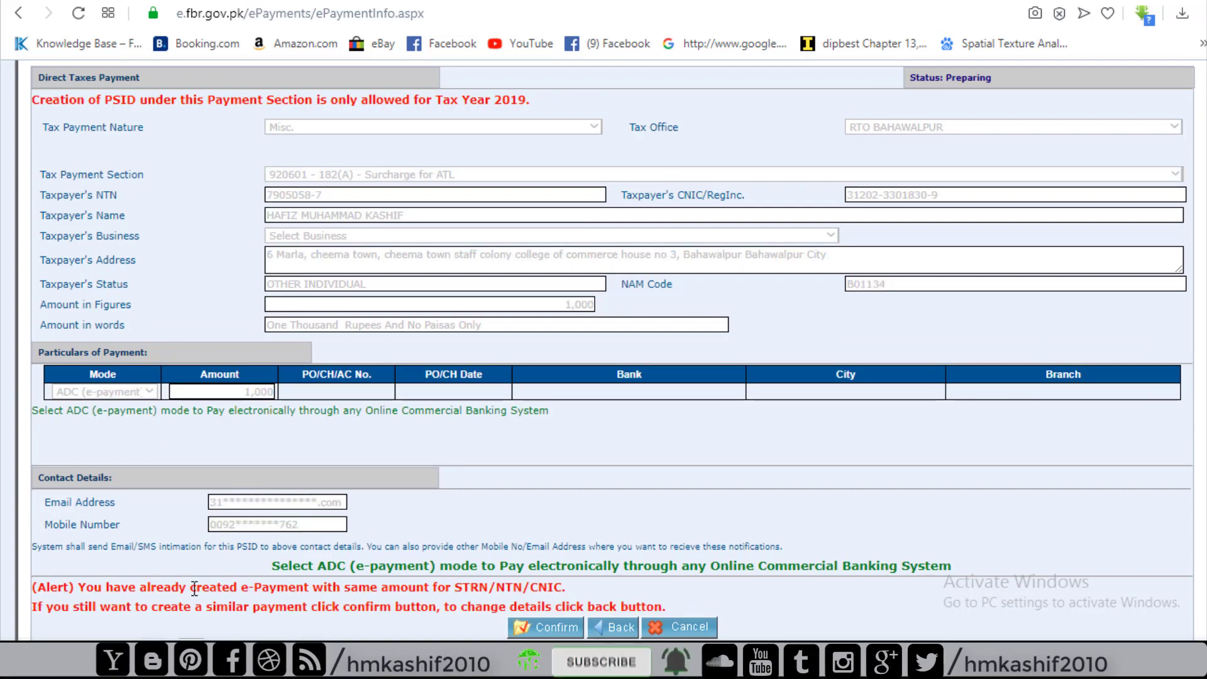
{"action": "scroll", "coordinate": [208, 594], "scroll_direction": "down", "scroll_amount": 1}
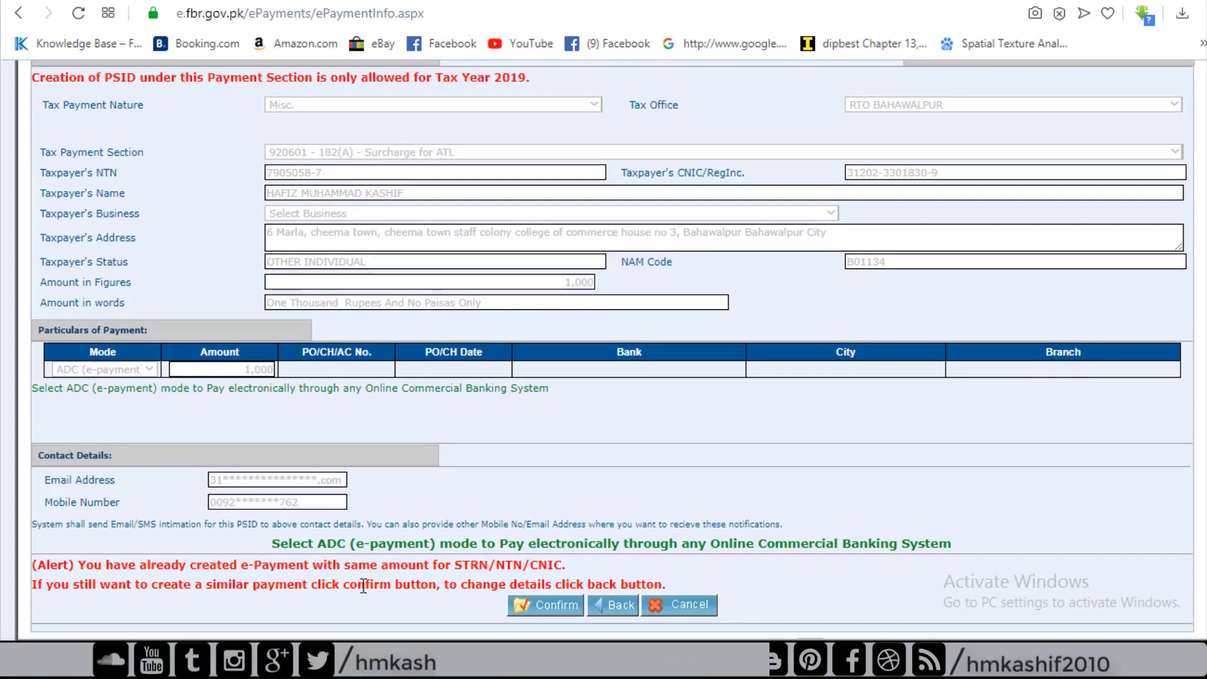
{"action": "scroll", "coordinate": [363, 585], "scroll_direction": "up", "scroll_amount": 5}
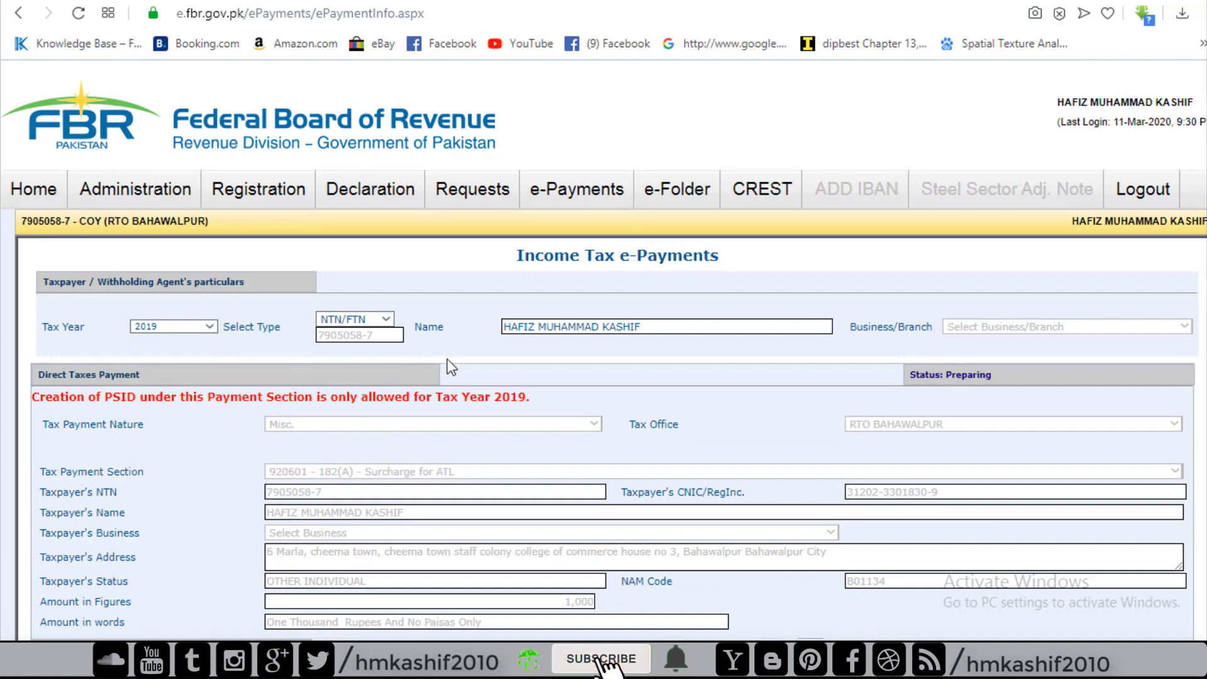
{"action": "scroll", "coordinate": [403, 434], "scroll_direction": "down", "scroll_amount": 5}
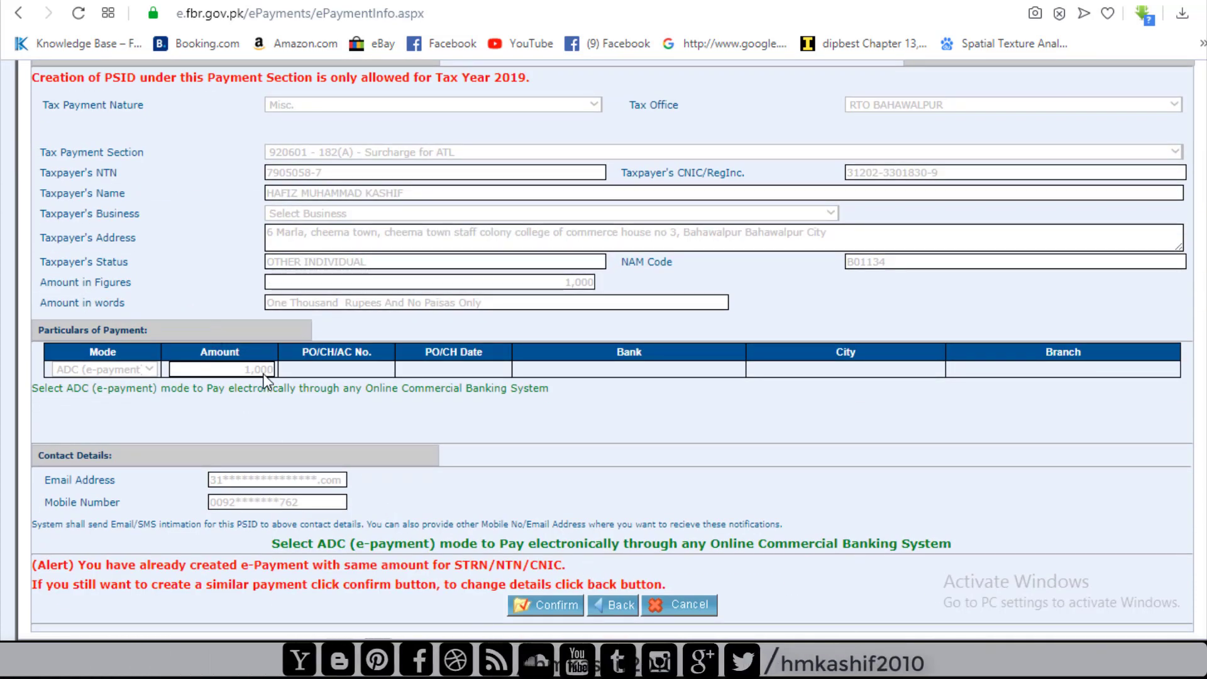
{"action": "scroll", "coordinate": [281, 364], "scroll_direction": "up", "scroll_amount": 1}
{"action": "scroll", "coordinate": [281, 361], "scroll_direction": "up", "scroll_amount": 5}
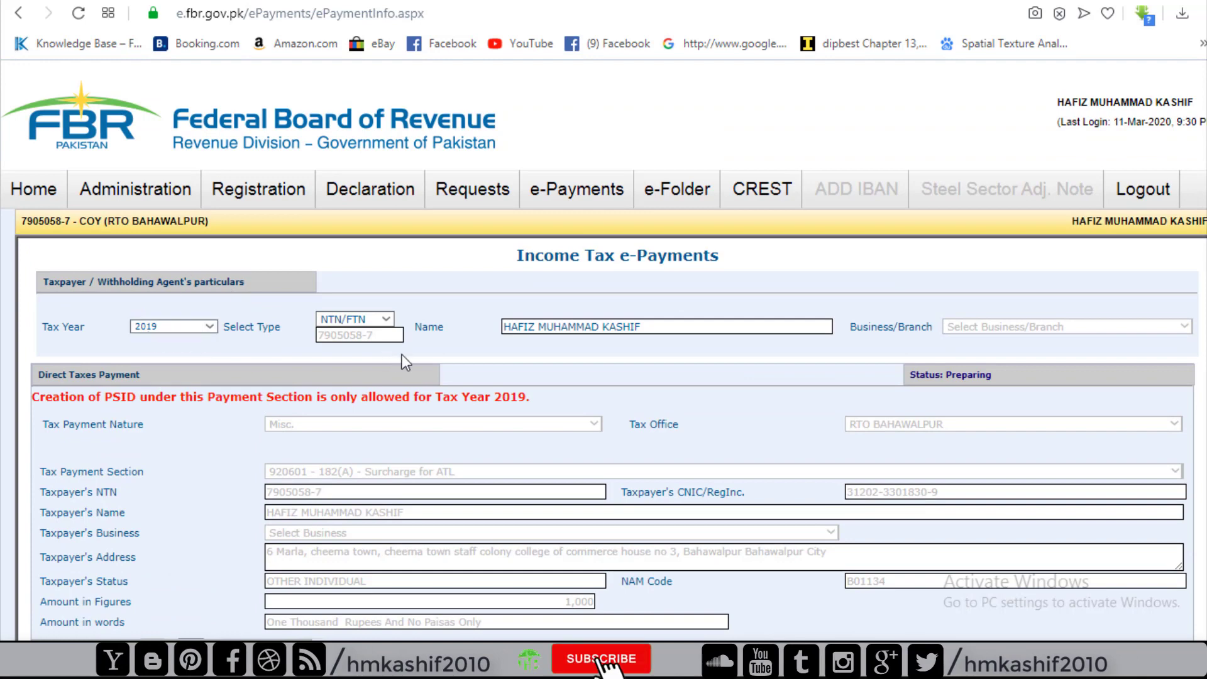
Confirm the income tax e-payment, then download its payment slip as a PDF.
{"action": "scroll", "coordinate": [440, 402], "scroll_direction": "down", "scroll_amount": 5}
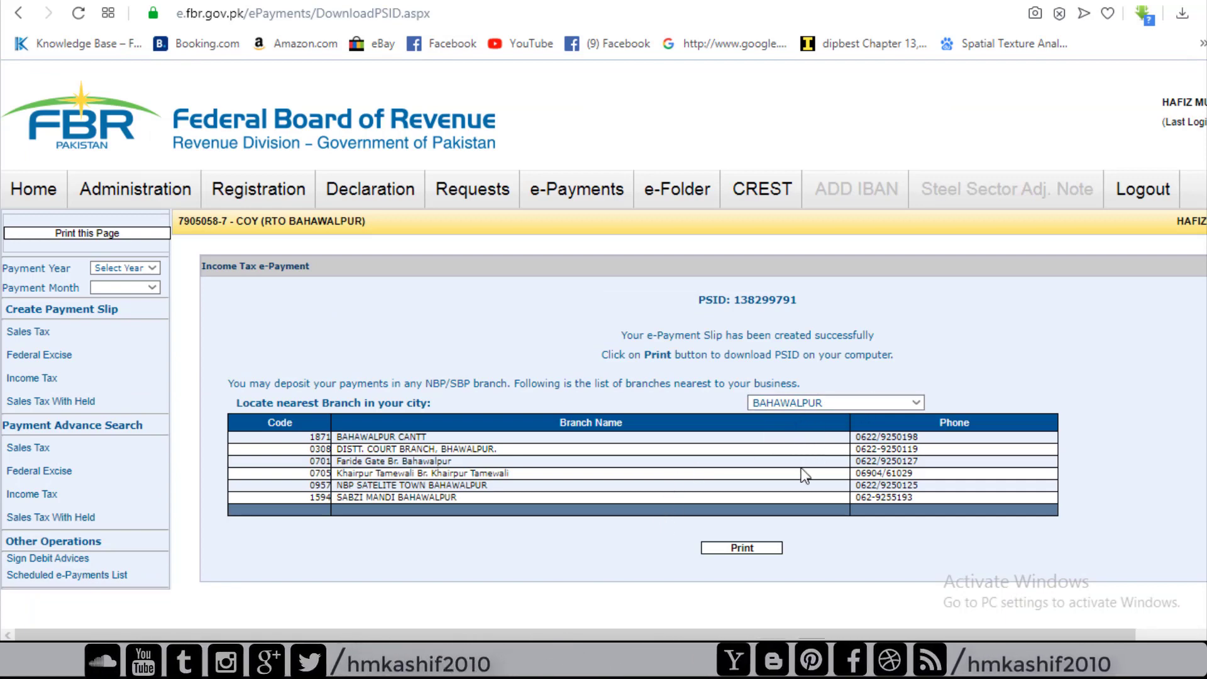
{"action": "left_click_drag", "start_coordinate": [802, 302], "coordinate": [744, 304]}
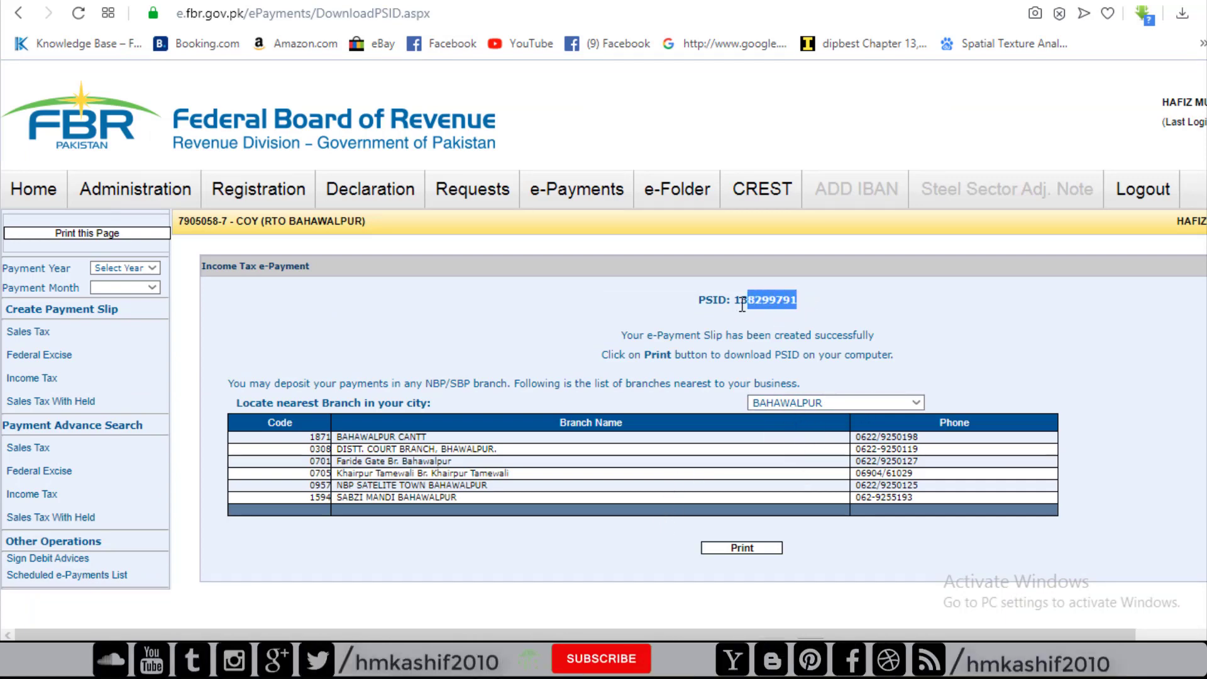
{"action": "left_click", "coordinate": [804, 543]}
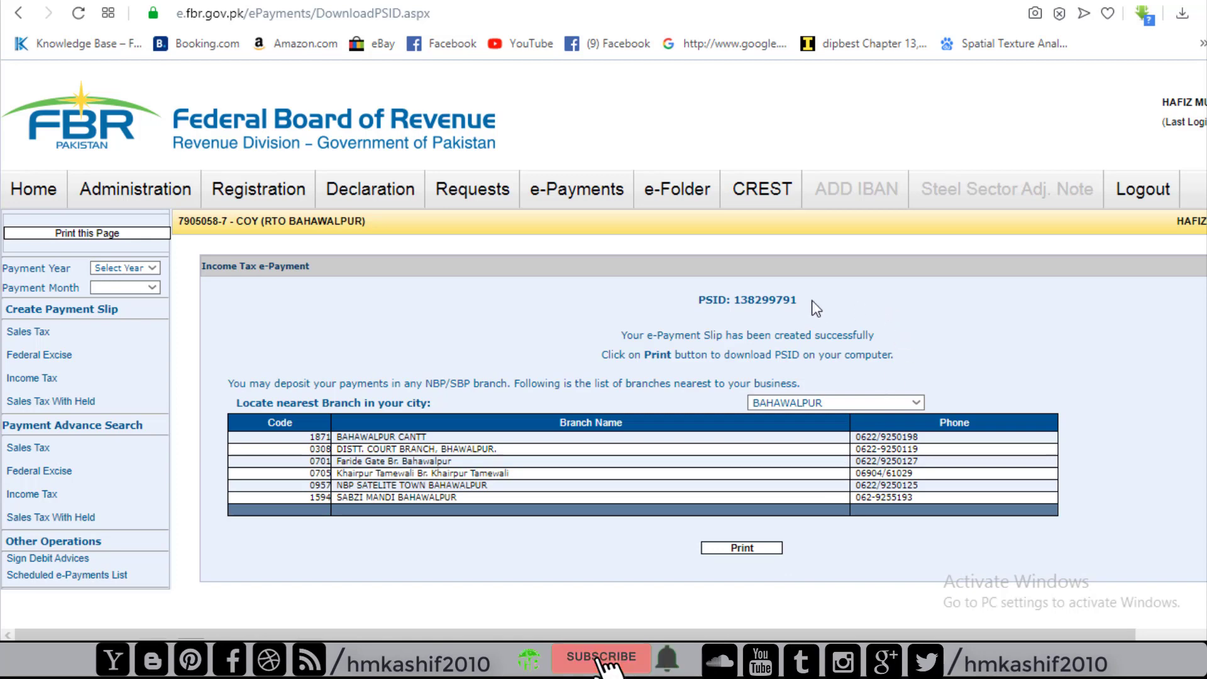
{"action": "left_click", "coordinate": [758, 548]}
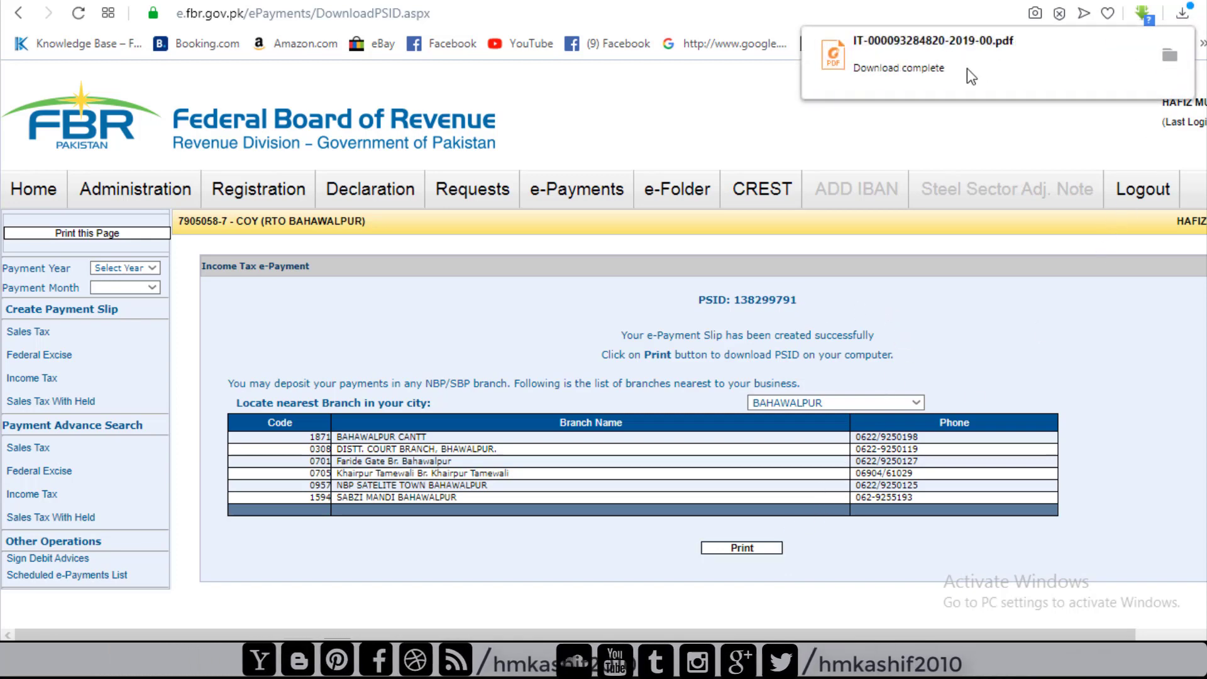
Open the downloaded income tax payment challan and review its PSID, tax year, payment section, taxpayer particulars, payment mode and amount.
{"action": "left_click", "coordinate": [920, 63]}
{"action": "scroll", "coordinate": [811, 349], "scroll_direction": "down", "scroll_amount": 12}
{"action": "scroll", "coordinate": [805, 355], "scroll_direction": "up", "scroll_amount": 9}
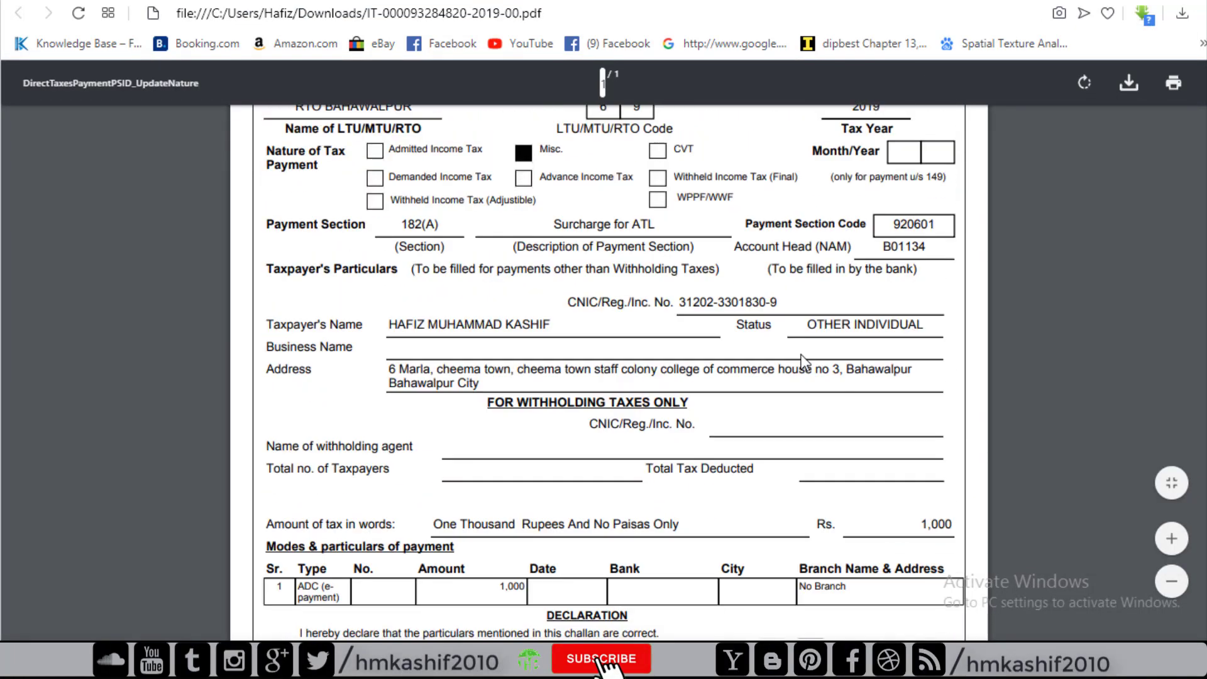
{"action": "scroll", "coordinate": [801, 354], "scroll_direction": "up", "scroll_amount": 1}
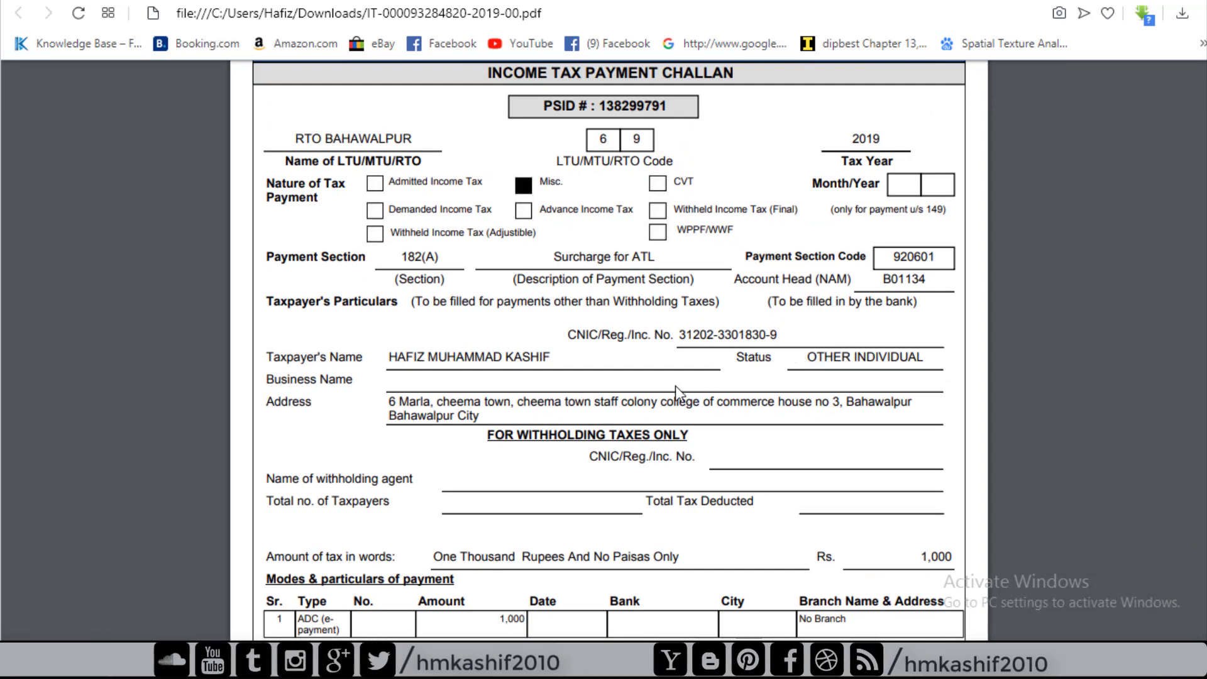
{"action": "scroll", "coordinate": [673, 388], "scroll_direction": "down", "scroll_amount": 5}
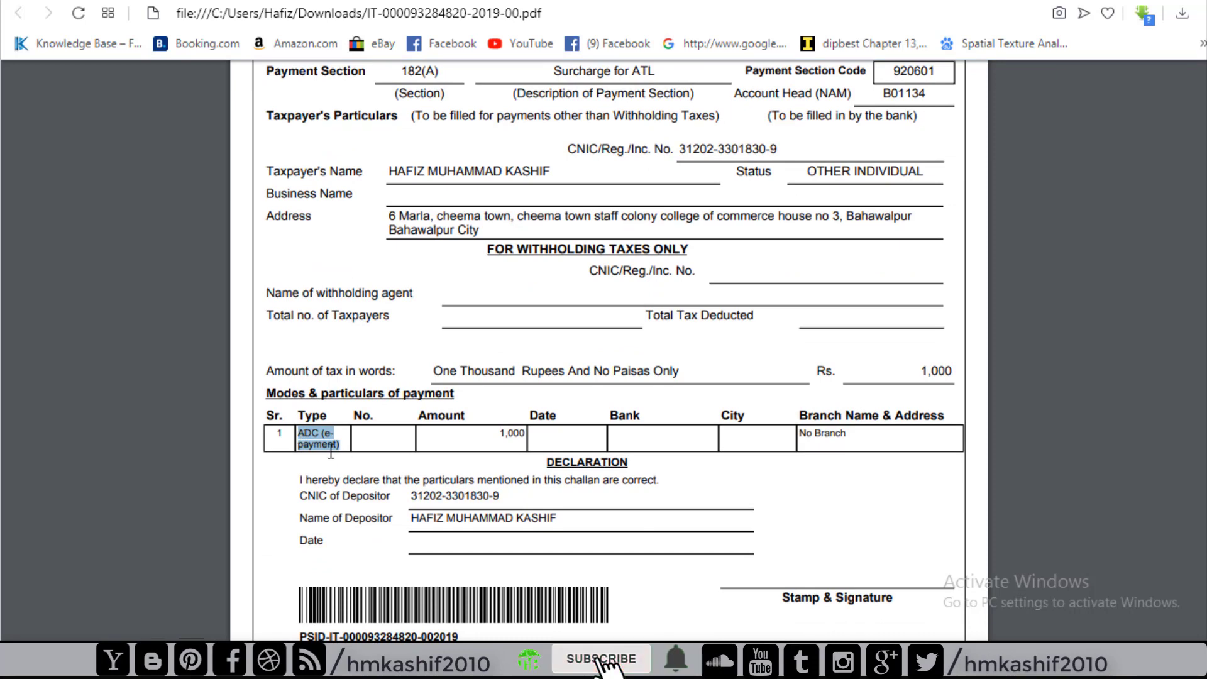
{"action": "scroll", "coordinate": [503, 430], "scroll_direction": "up", "scroll_amount": 10}
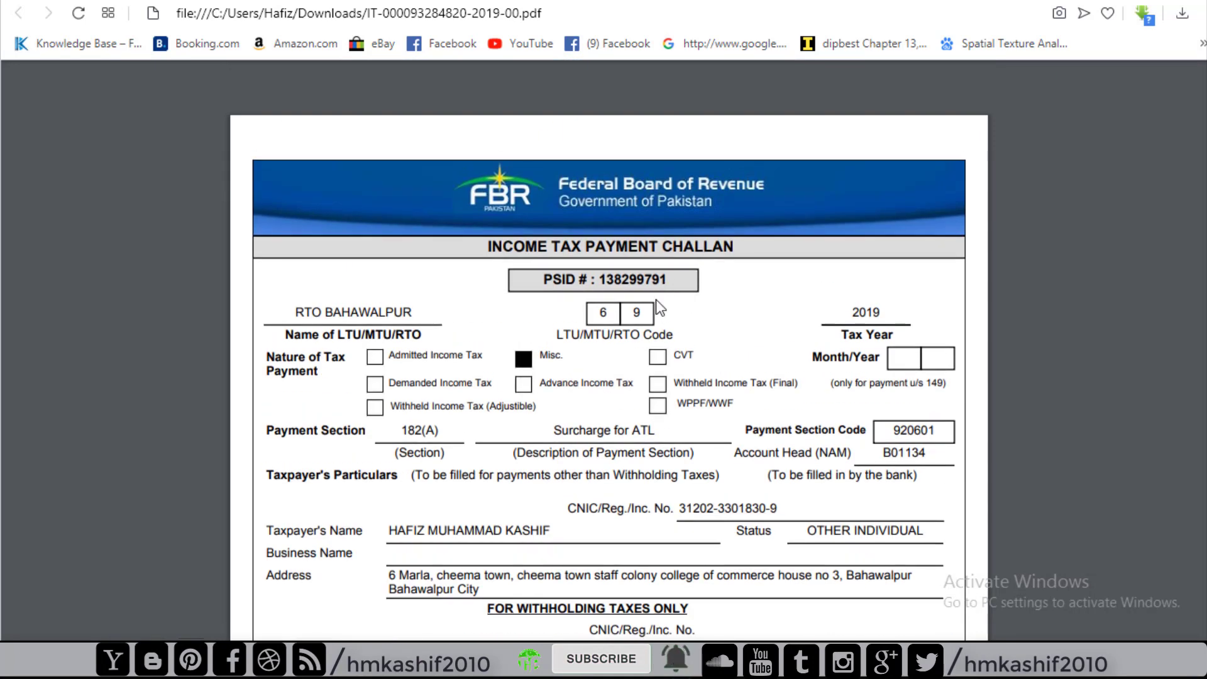
{"action": "scroll", "coordinate": [681, 363], "scroll_direction": "down", "scroll_amount": 5}
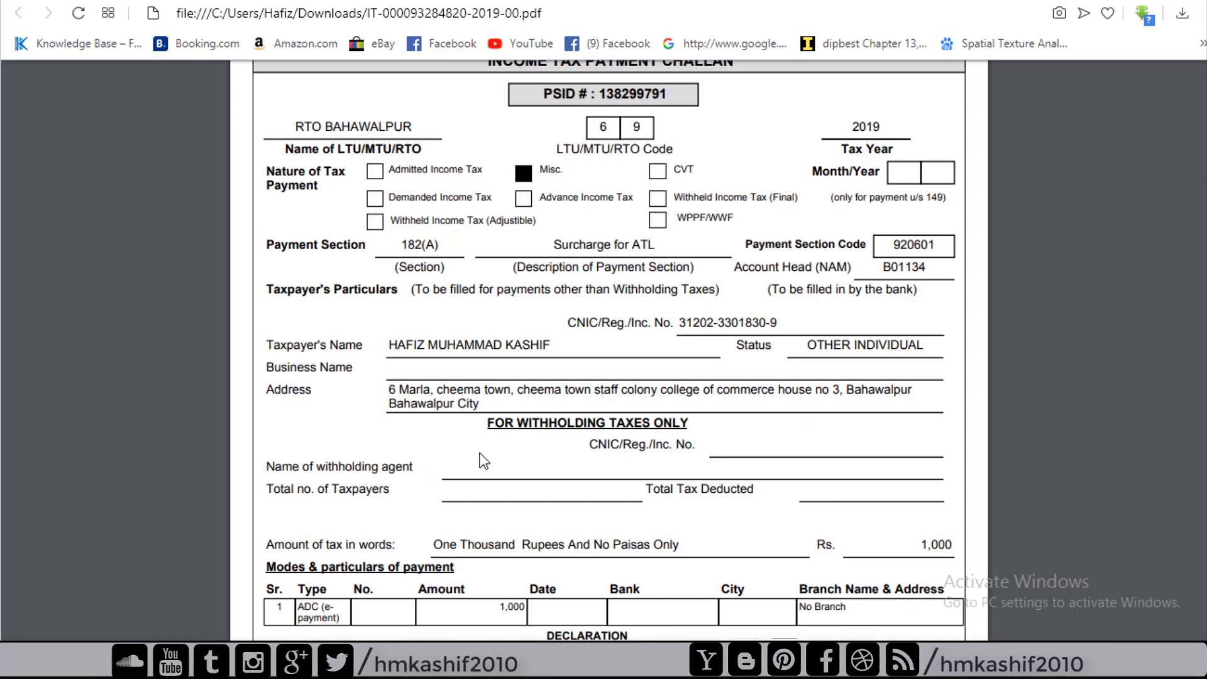
{"action": "scroll", "coordinate": [495, 453], "scroll_direction": "down", "scroll_amount": 1}
{"action": "scroll", "coordinate": [495, 447], "scroll_direction": "down", "scroll_amount": 2}
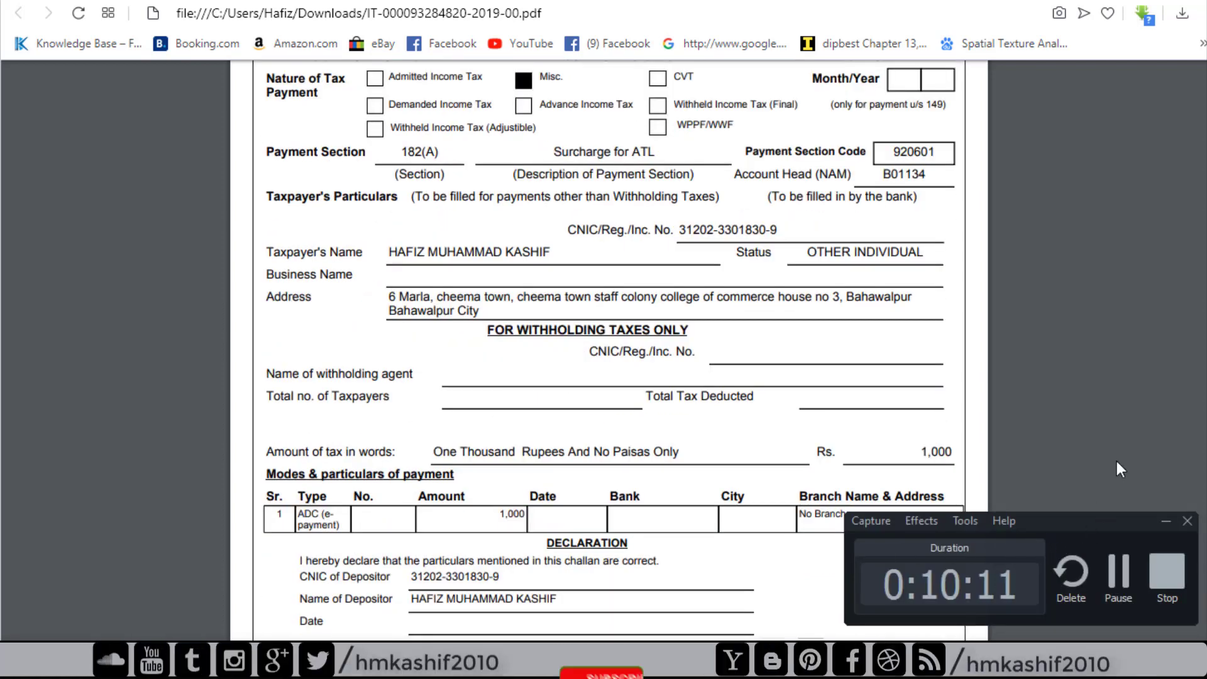